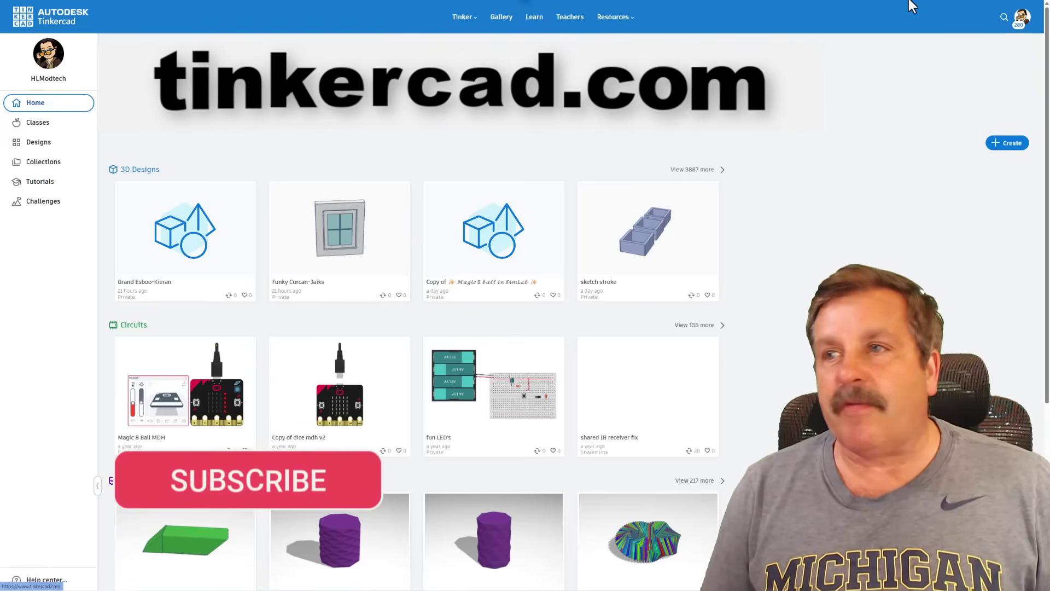
Step: Start a new blank 3D design
{"action": "left_click", "coordinate": [1020, 21]}
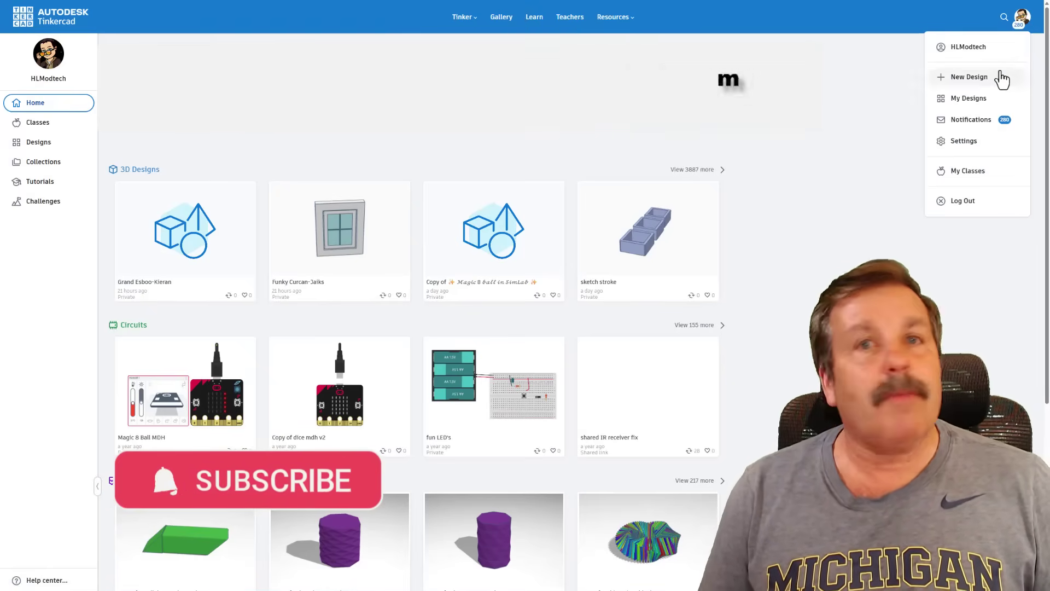
{"action": "left_click", "coordinate": [797, 211]}
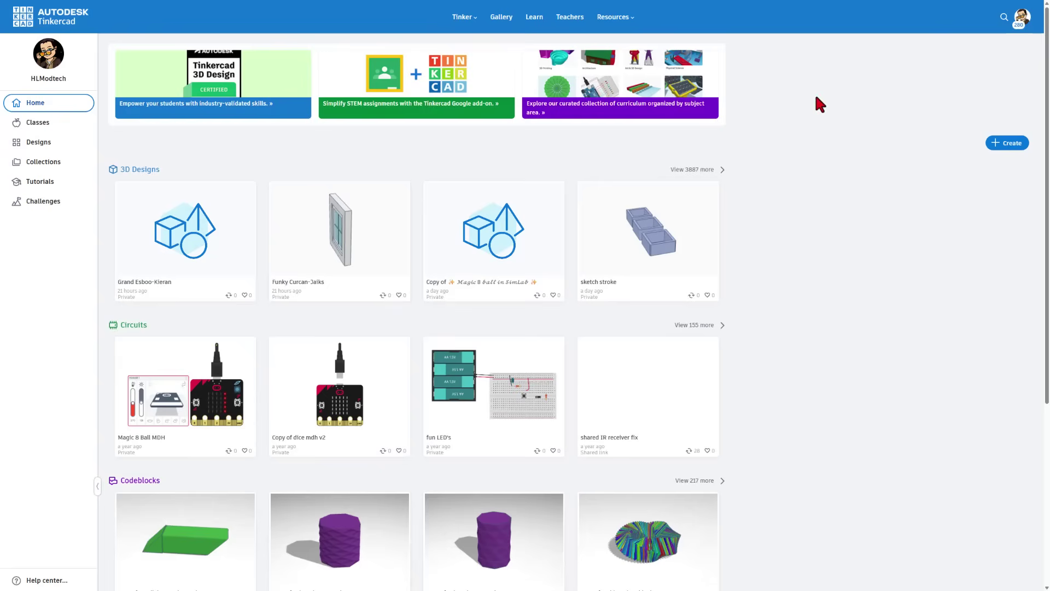
{"action": "left_click", "coordinate": [996, 145]}
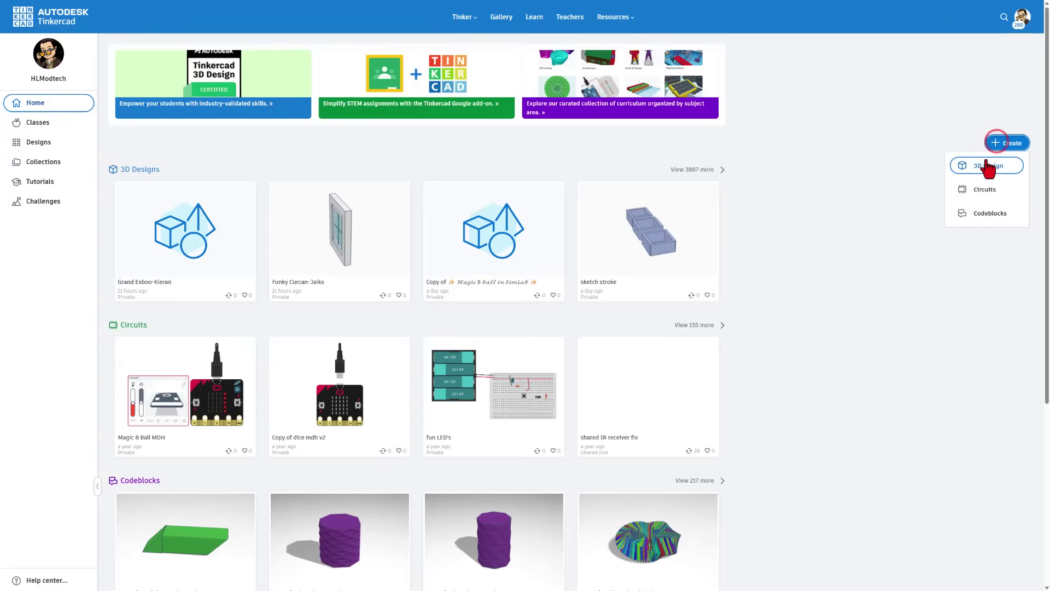
{"action": "left_click", "coordinate": [986, 165]}
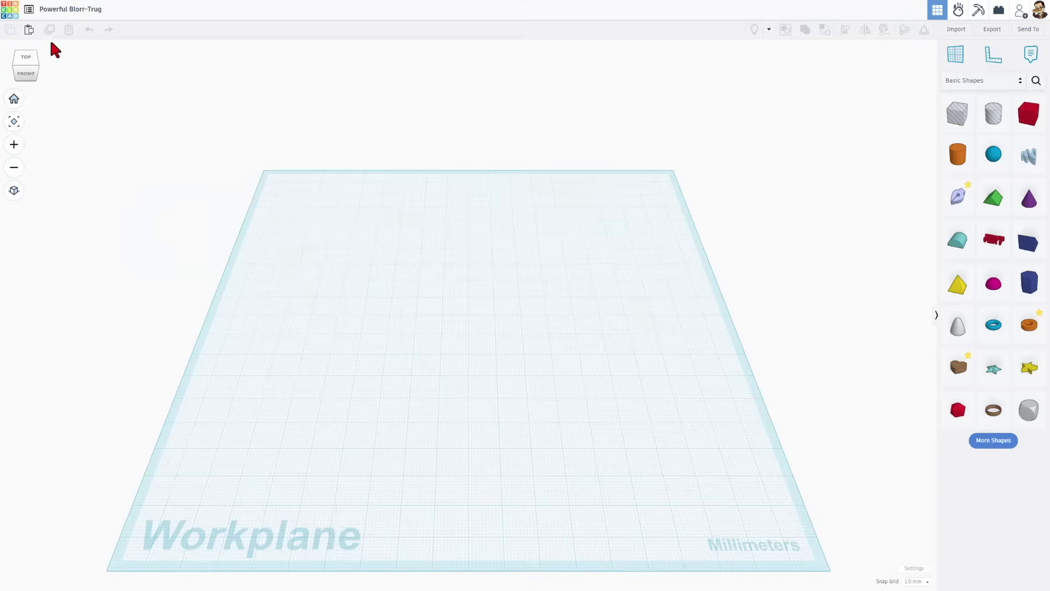
Step: Rename the design to 'bundle 101'
{"action": "left_click", "coordinate": [73, 12]}
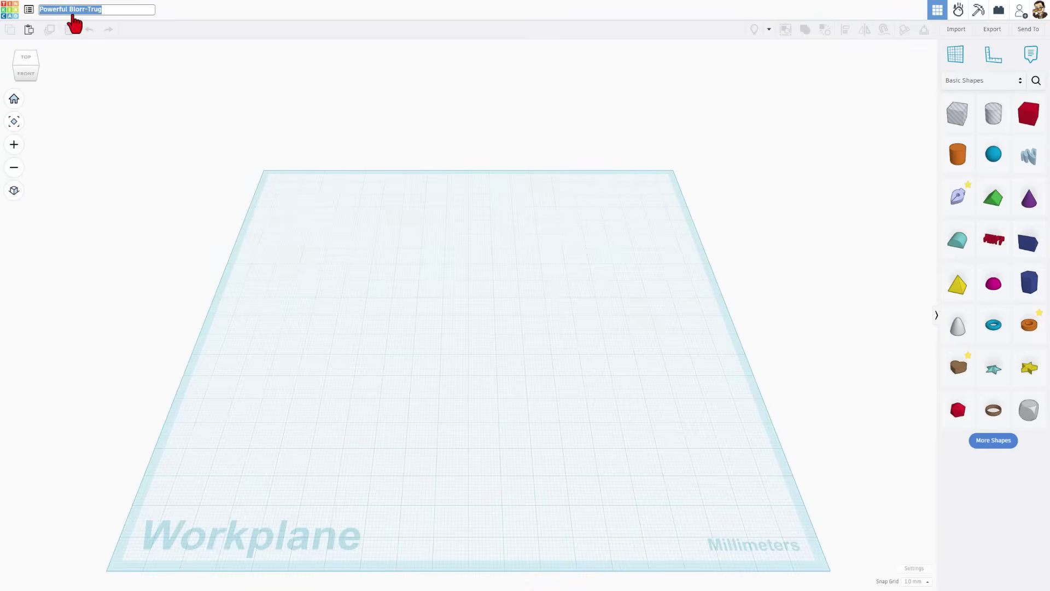
{"action": "type", "text": "bundle 101"}
{"action": "left_click", "coordinate": [389, 303]}
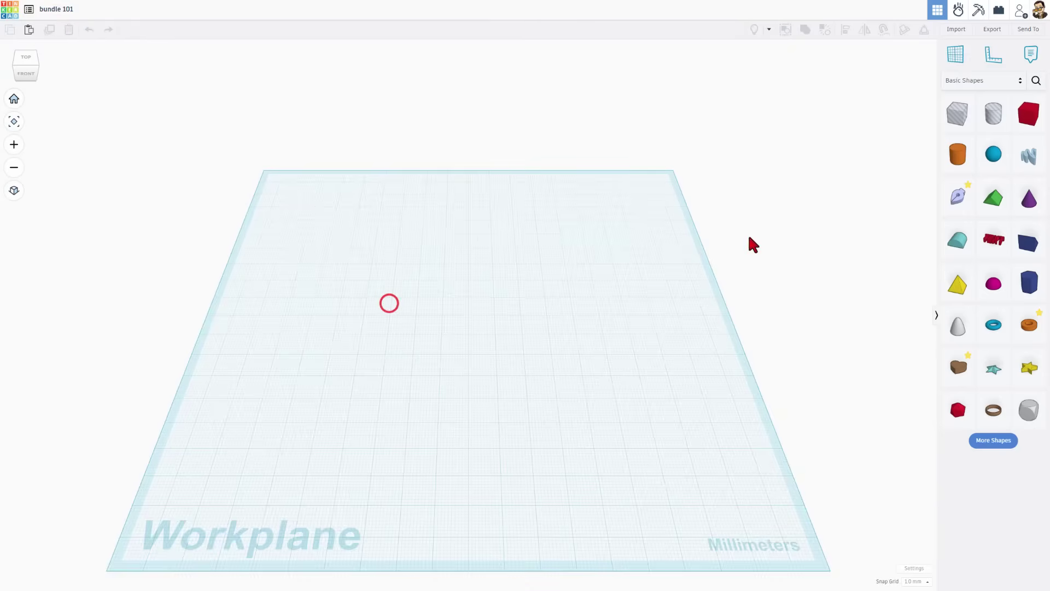
Step: Add a red box with an orange cylinder on it, a round roof and a hole cylinder
{"action": "left_click_drag", "start_coordinate": [1026, 113], "coordinate": [401, 267]}
{"action": "left_click_drag", "start_coordinate": [959, 164], "coordinate": [391, 215]}
{"action": "left_click_drag", "start_coordinate": [959, 240], "coordinate": [590, 263]}
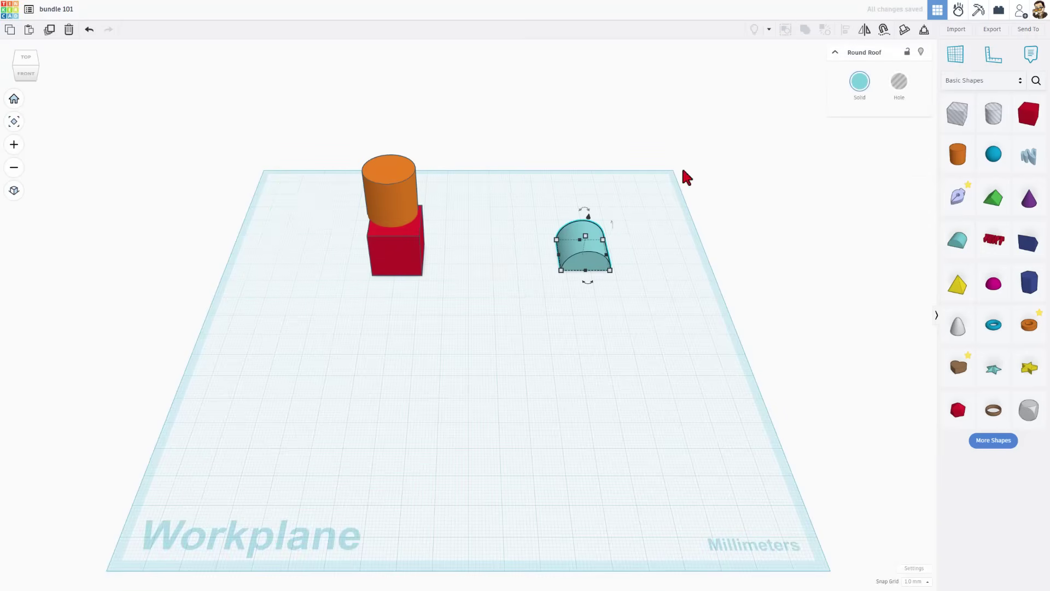
{"action": "left_click_drag", "start_coordinate": [989, 119], "coordinate": [440, 273]}
Step: Orbit the view and select the red box and hole cylinder together
{"action": "left_click", "coordinate": [378, 291]}
{"action": "right_click_drag", "start_coordinate": [394, 297], "coordinate": [471, 281]}
{"action": "right_click_drag", "start_coordinate": [390, 324], "coordinate": [342, 299]}
{"action": "left_click_drag", "start_coordinate": [337, 271], "coordinate": [436, 285]}
Step: Union the red box and hole cylinder with Ctrl+G, nudge the orange cylinder, and inspect the notch
{"action": "key", "text": "ctrl+g"}
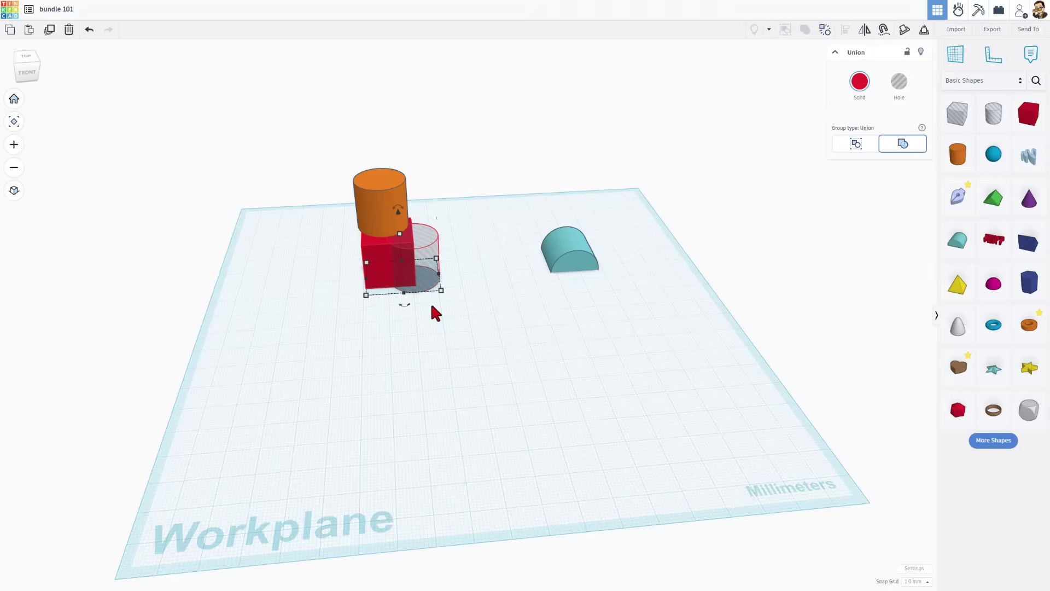
{"action": "right_click_drag", "start_coordinate": [446, 333], "coordinate": [422, 317]}
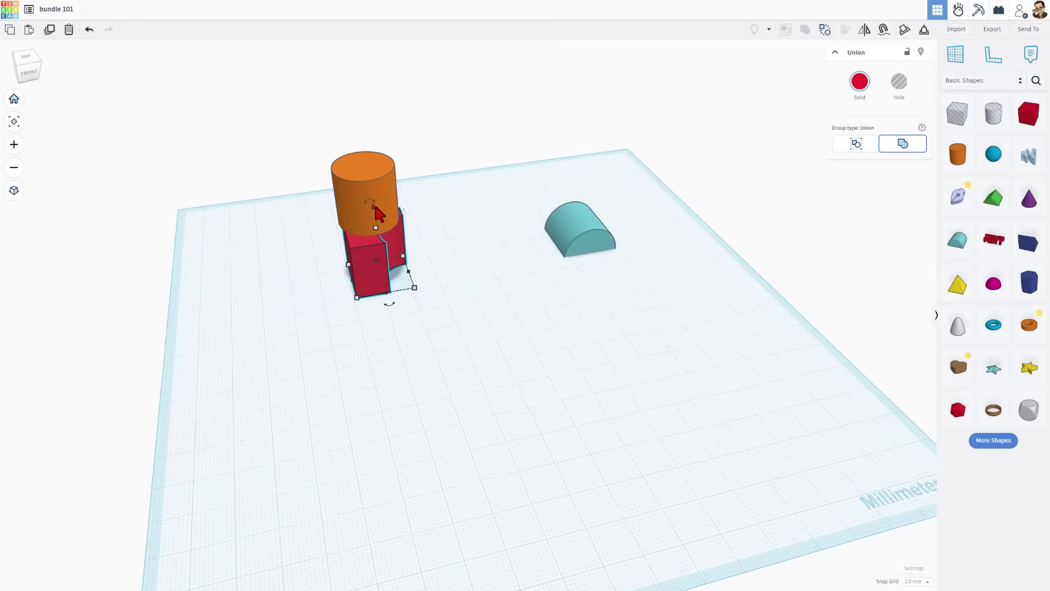
{"action": "left_click", "coordinate": [457, 240]}
{"action": "left_click_drag", "start_coordinate": [389, 212], "coordinate": [395, 226]}
{"action": "left_click", "coordinate": [435, 310]}
{"action": "right_click_drag", "start_coordinate": [436, 310], "coordinate": [411, 282]}
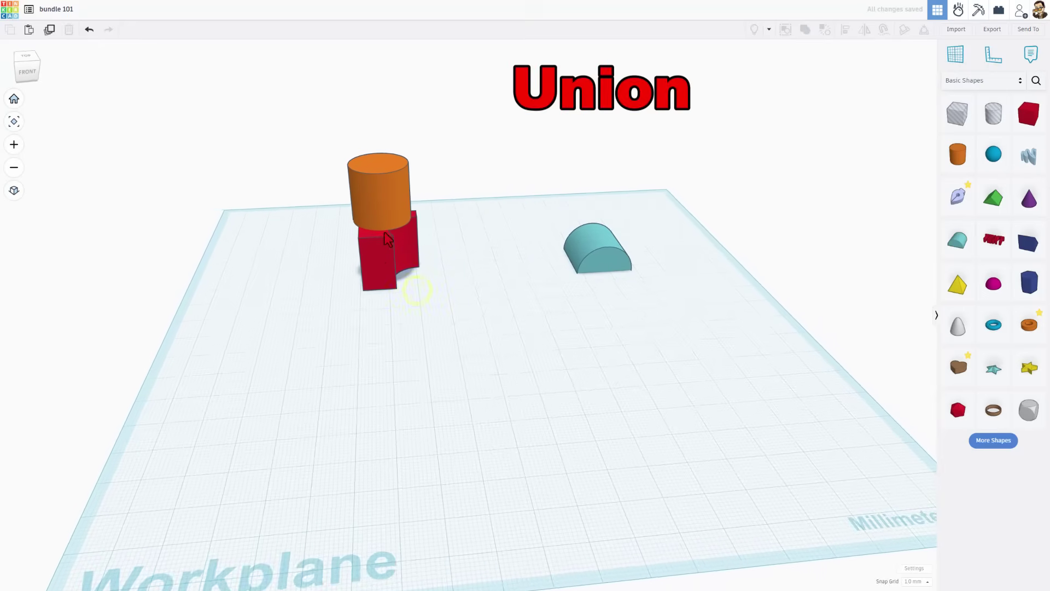
{"action": "left_click", "coordinate": [381, 254]}
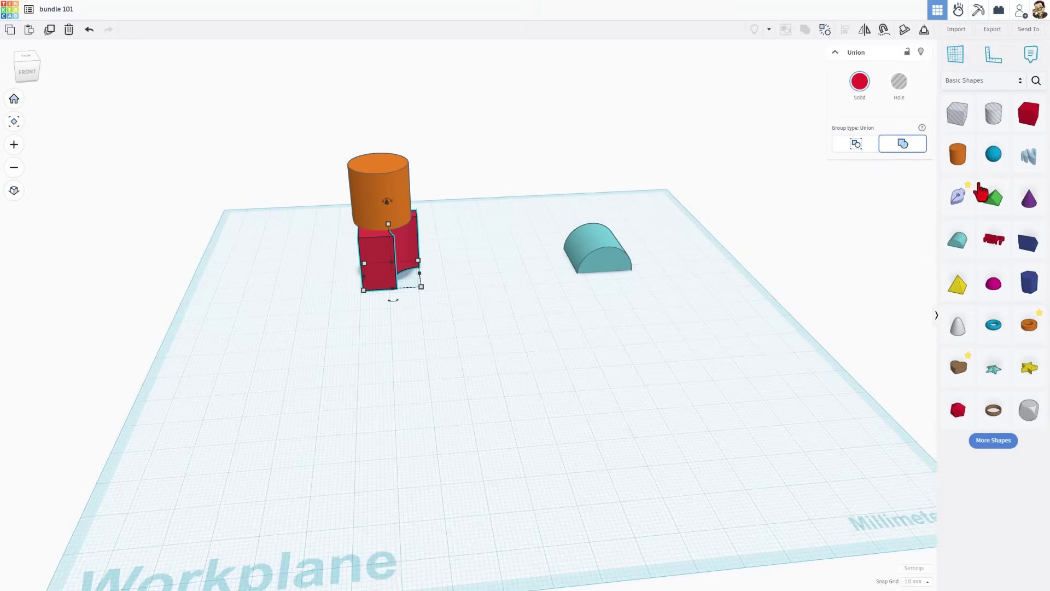
Step: Stack a green roof, blue wedge and red box on the round roof, then select all four
{"action": "left_click_drag", "start_coordinate": [991, 211], "coordinate": [597, 243]}
{"action": "left_click_drag", "start_coordinate": [1041, 250], "coordinate": [569, 233]}
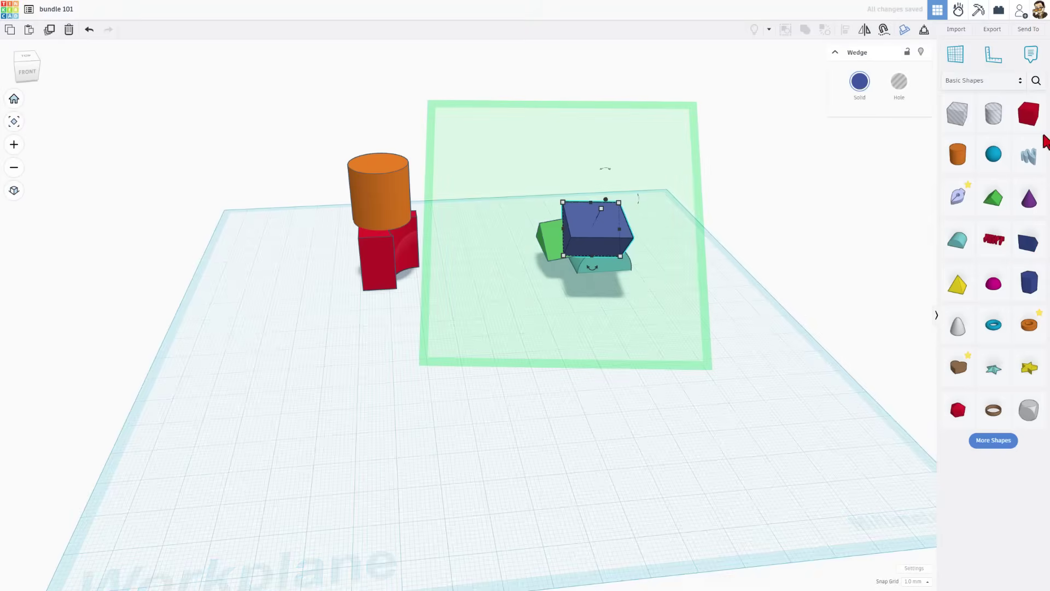
{"action": "left_click_drag", "start_coordinate": [1023, 118], "coordinate": [612, 224]}
{"action": "left_click", "coordinate": [505, 134]}
{"action": "left_click_drag", "start_coordinate": [541, 150], "coordinate": [678, 286]}
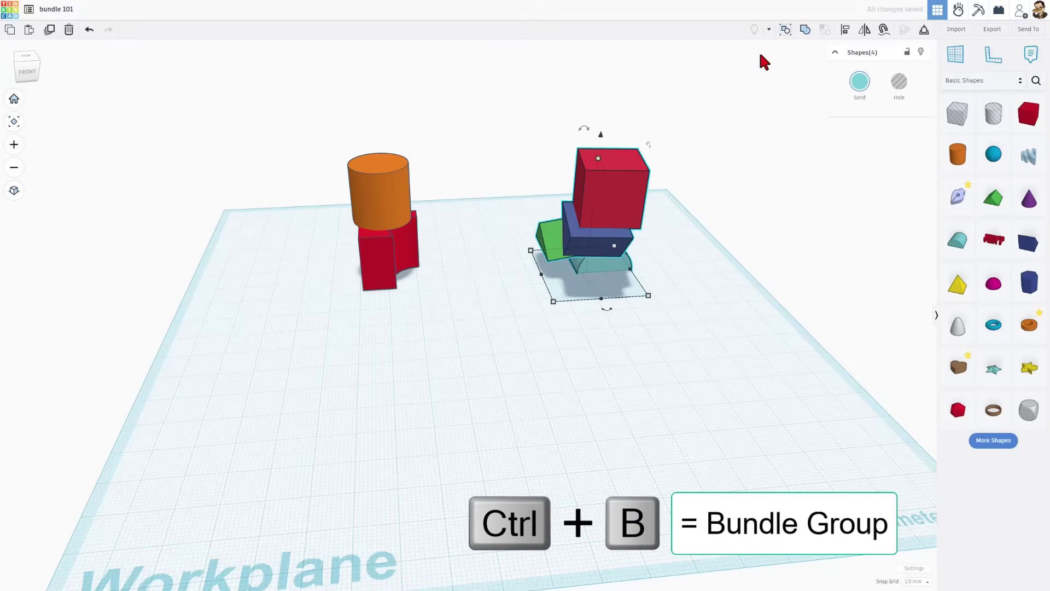
Step: Bundle the four-shape stack, shift it slightly, and delete it
{"action": "left_click", "coordinate": [785, 30]}
{"action": "left_click", "coordinate": [600, 324]}
{"action": "left_click_drag", "start_coordinate": [617, 212], "coordinate": [525, 317]}
{"action": "right_click_drag", "start_coordinate": [525, 317], "coordinate": [559, 190]}
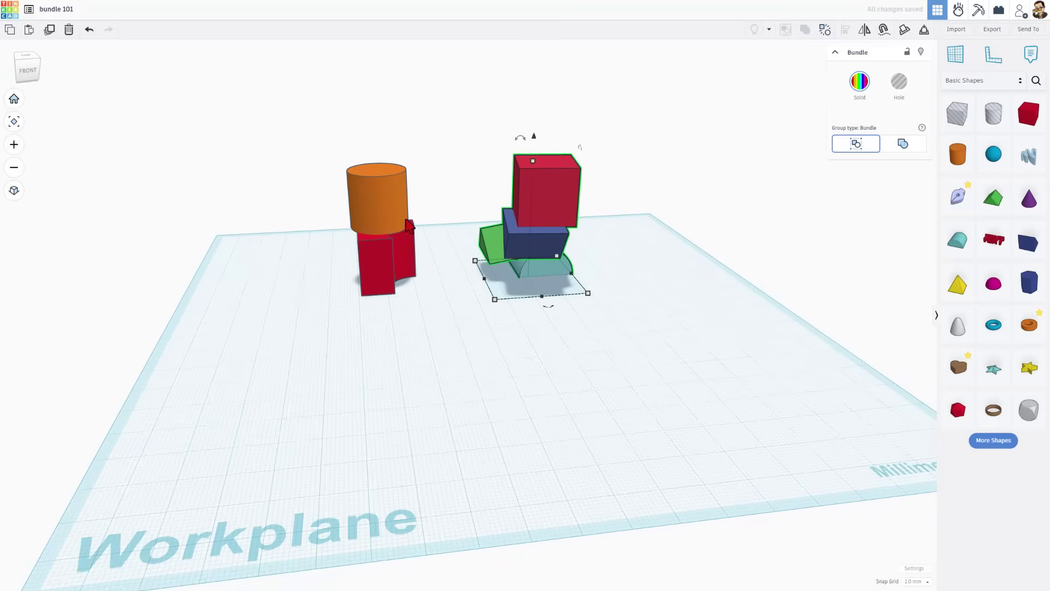
{"action": "right_click_drag", "start_coordinate": [407, 284], "coordinate": [555, 189]}
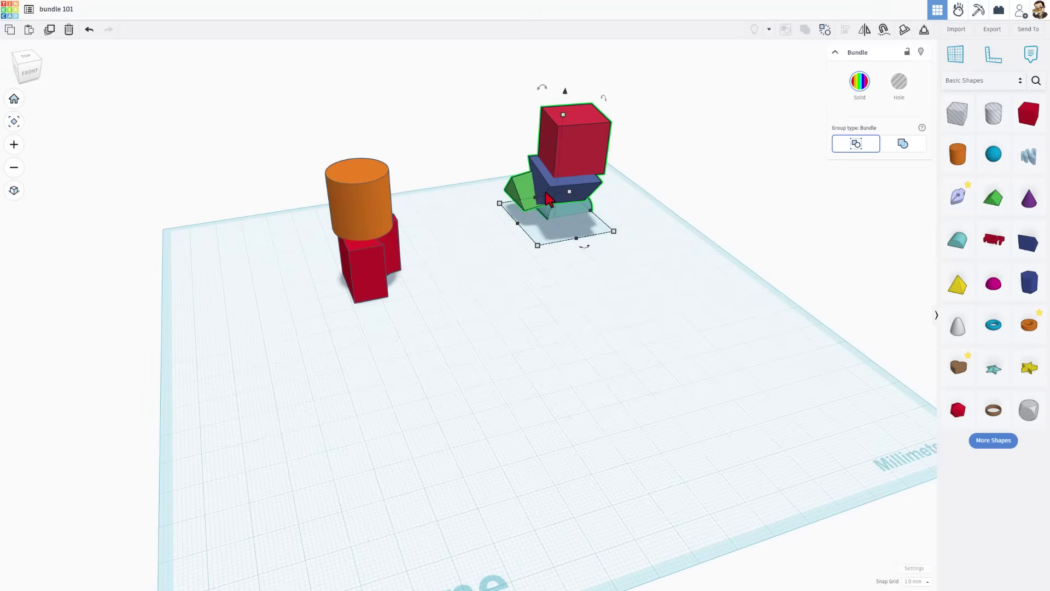
{"action": "right_click_drag", "start_coordinate": [575, 185], "coordinate": [601, 180]}
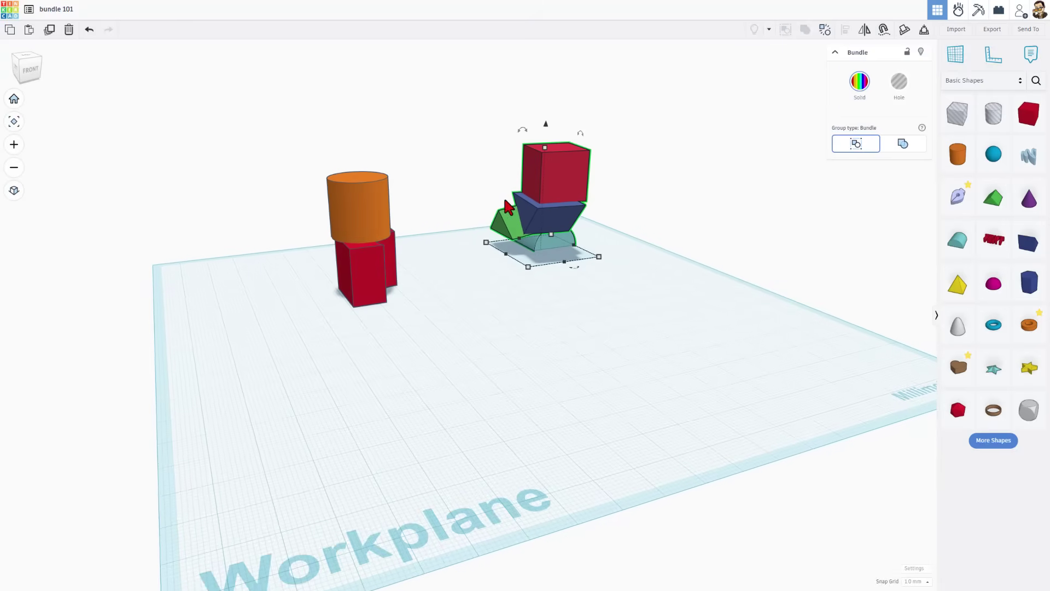
{"action": "left_click_drag", "start_coordinate": [532, 221], "coordinate": [566, 204]}
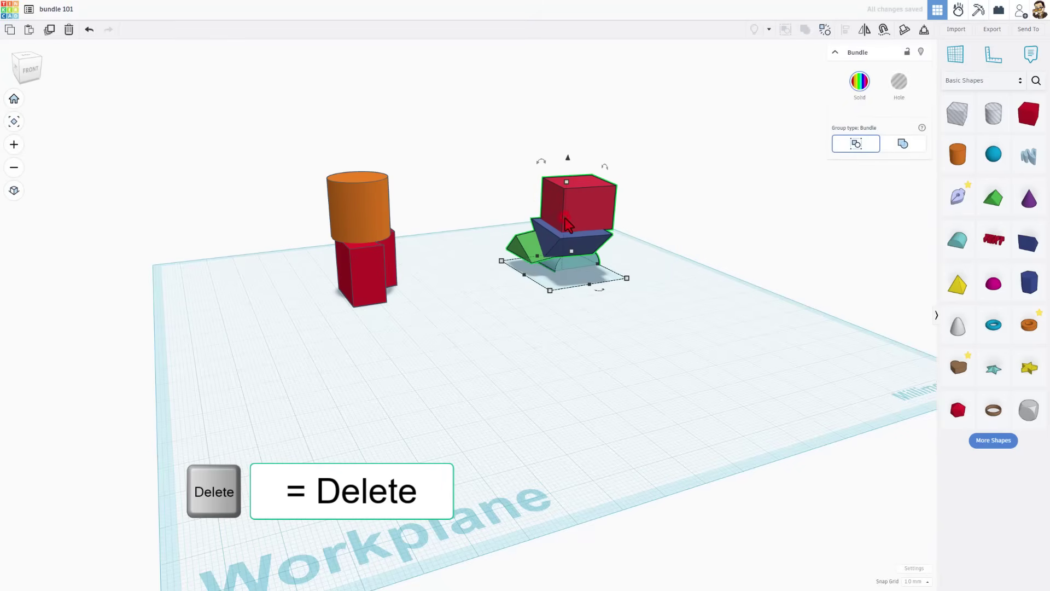
{"action": "key", "text": "Delete"}
Step: Select the remaining orange cylinder and red union and delete them
{"action": "right_click_drag", "start_coordinate": [565, 225], "coordinate": [411, 269]}
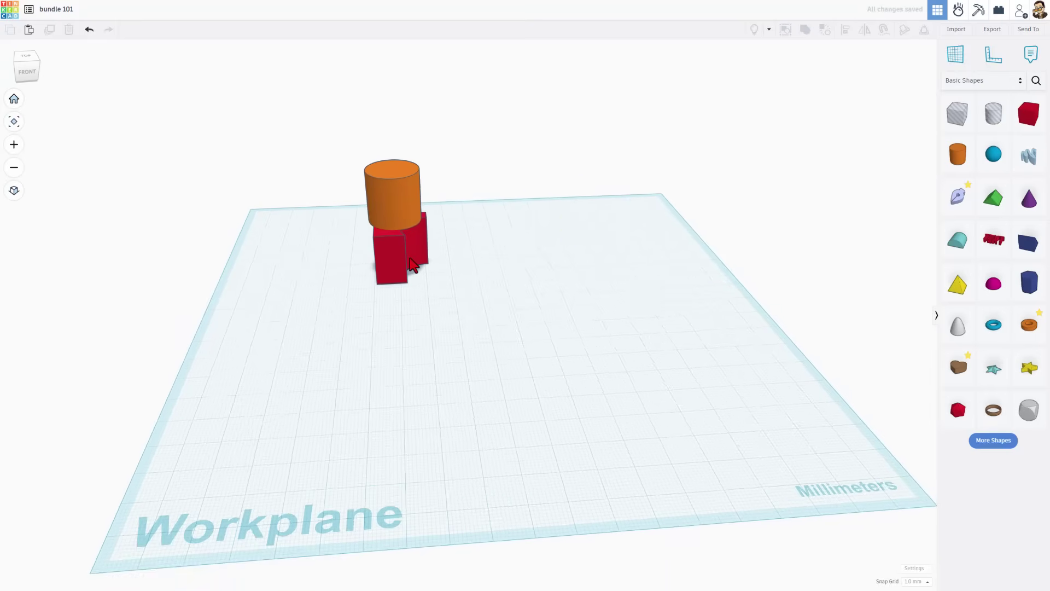
{"action": "left_click_drag", "start_coordinate": [455, 178], "coordinate": [426, 257]}
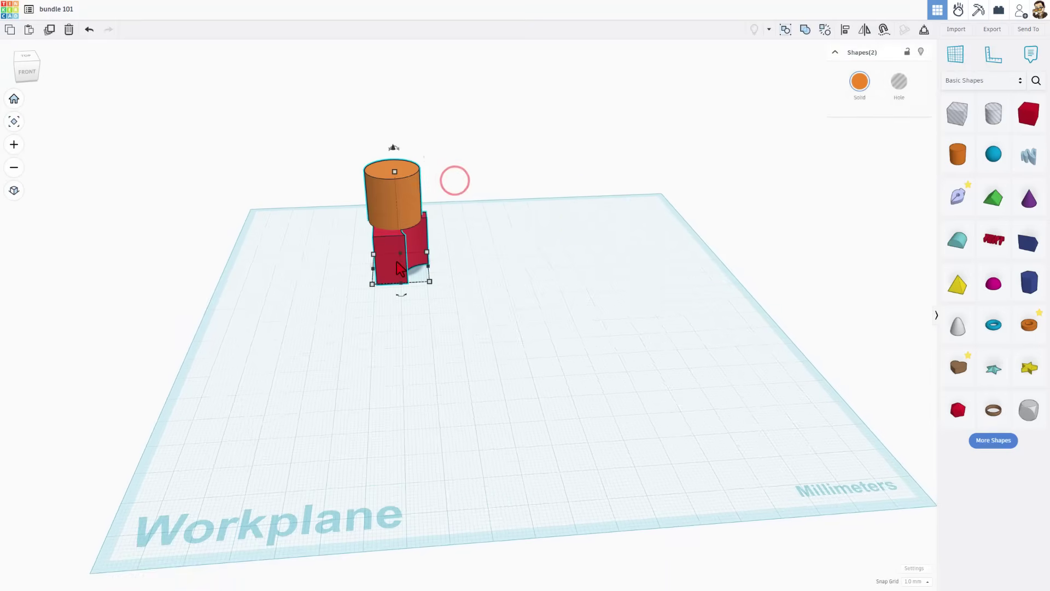
{"action": "key", "text": "Delete"}
{"action": "scroll", "coordinate": [410, 266], "scroll_direction": "down", "scroll_amount": 3}
Step: Set the workplane width and length to 400 mm in Workspace settings
{"action": "left_click", "coordinate": [911, 569]}
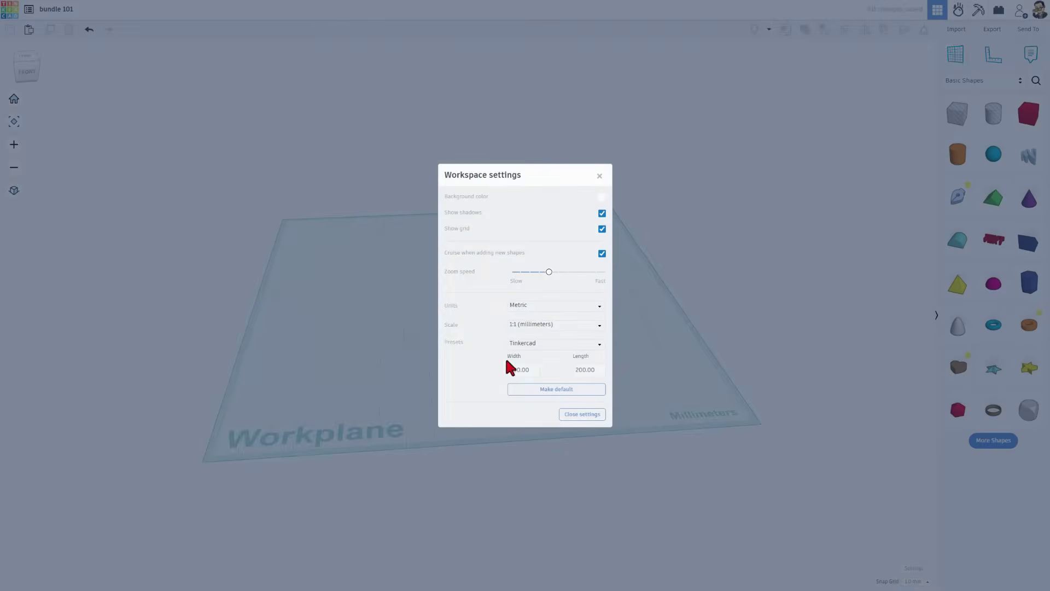
{"action": "left_click", "coordinate": [513, 371]}
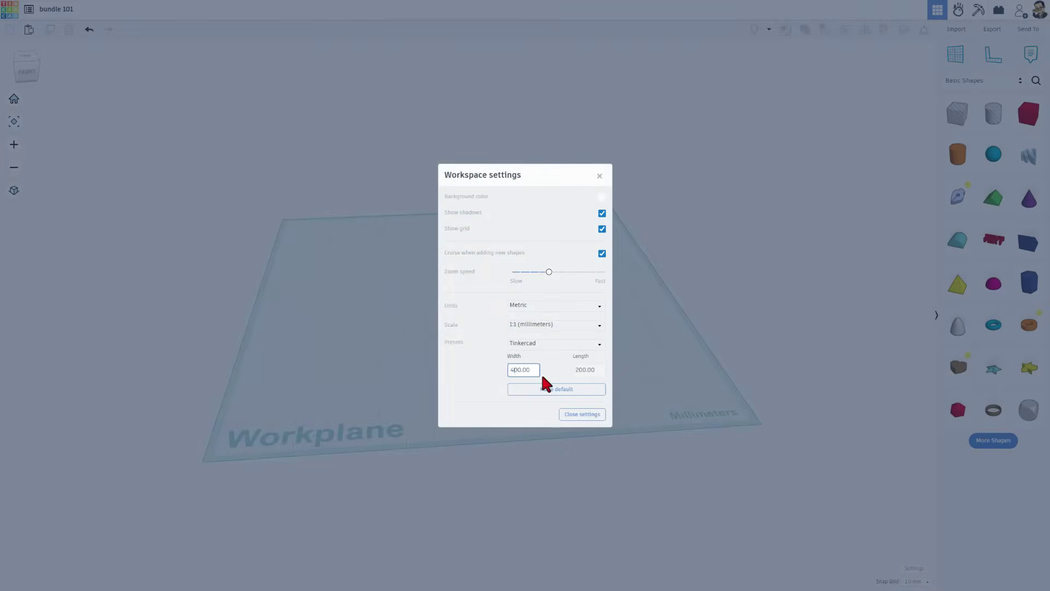
{"action": "left_click", "coordinate": [577, 370]}
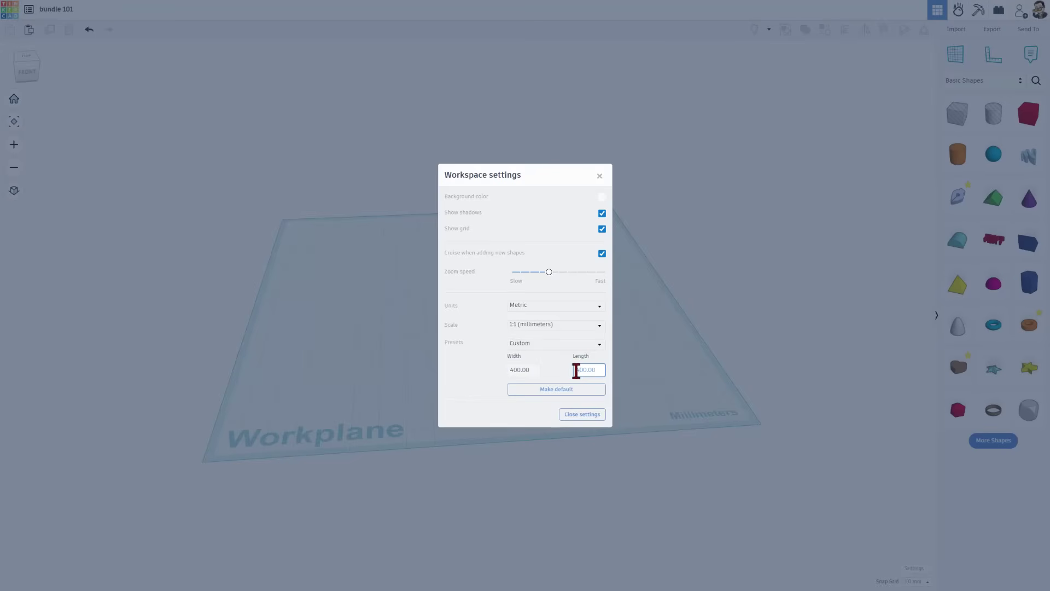
{"action": "left_click", "coordinate": [679, 316]}
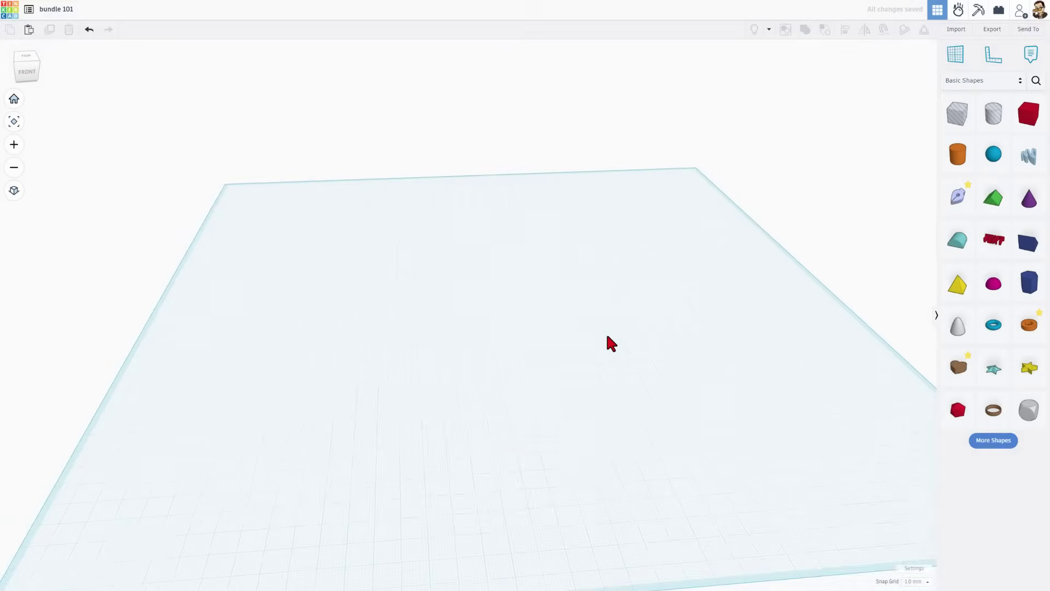
{"action": "left_click", "coordinate": [961, 204]}
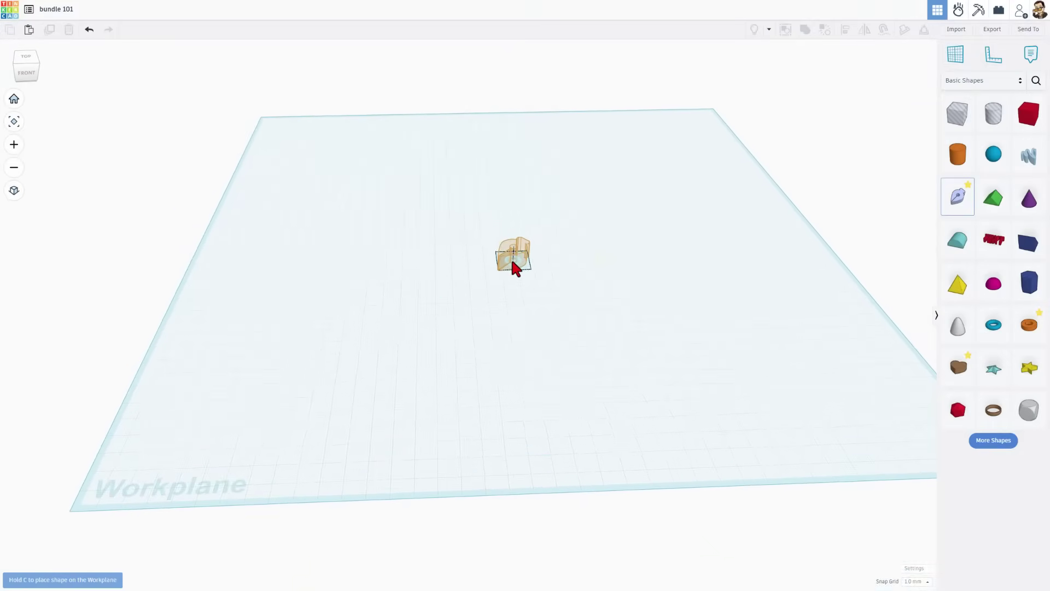
Step: Place a Scribble sketch on the workplane and set the snap grid to 5.0 mm
{"action": "scroll", "coordinate": [518, 268], "scroll_direction": "up", "scroll_amount": 1}
{"action": "scroll", "coordinate": [519, 268], "scroll_direction": "up", "scroll_amount": 1}
{"action": "scroll", "coordinate": [516, 266], "scroll_direction": "up", "scroll_amount": 2}
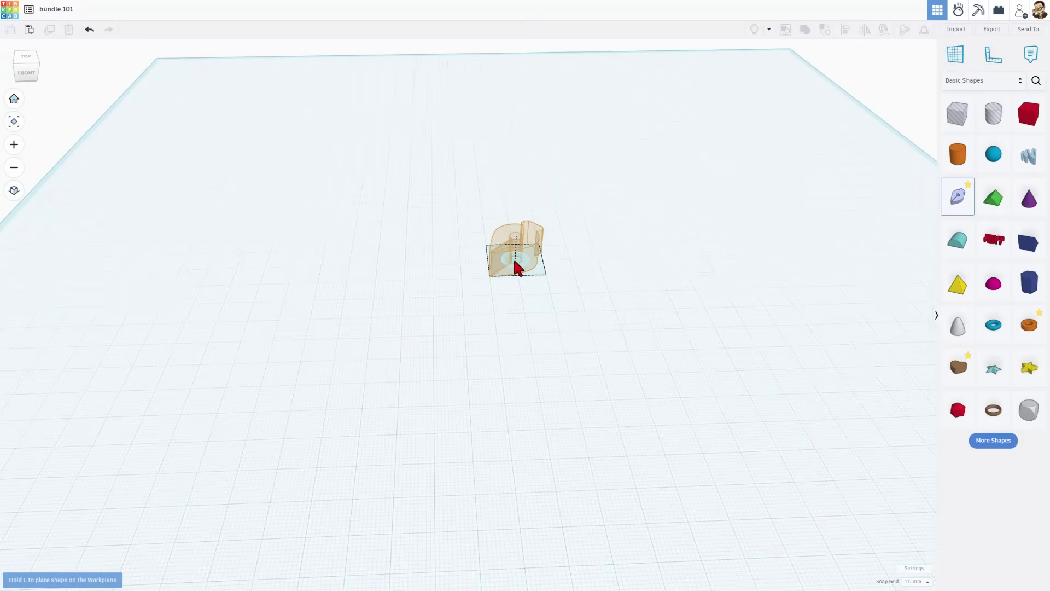
{"action": "left_click", "coordinate": [515, 262]}
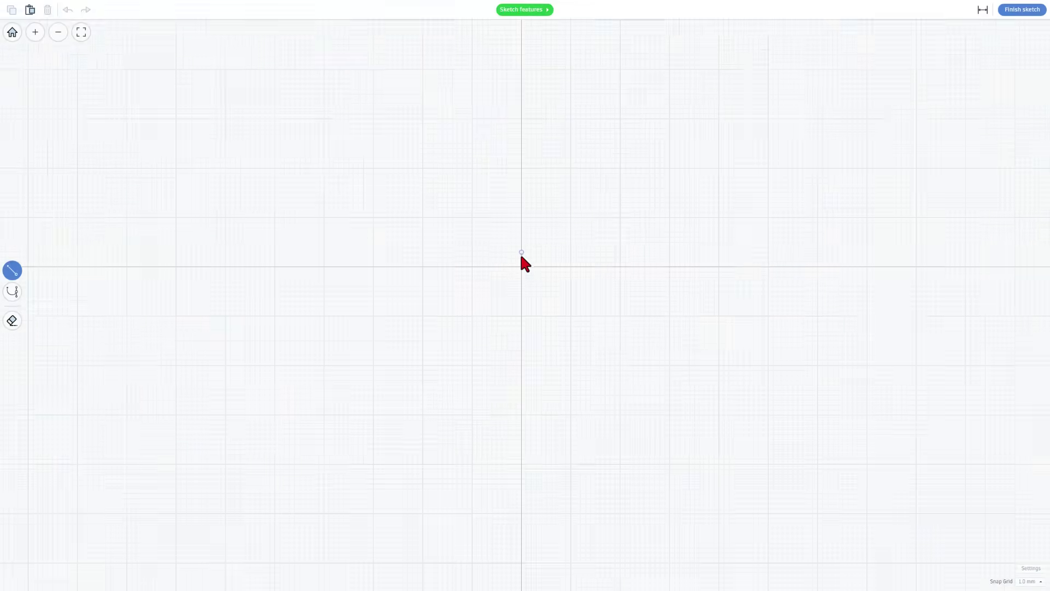
{"action": "scroll", "coordinate": [516, 255], "scroll_direction": "up", "scroll_amount": 3}
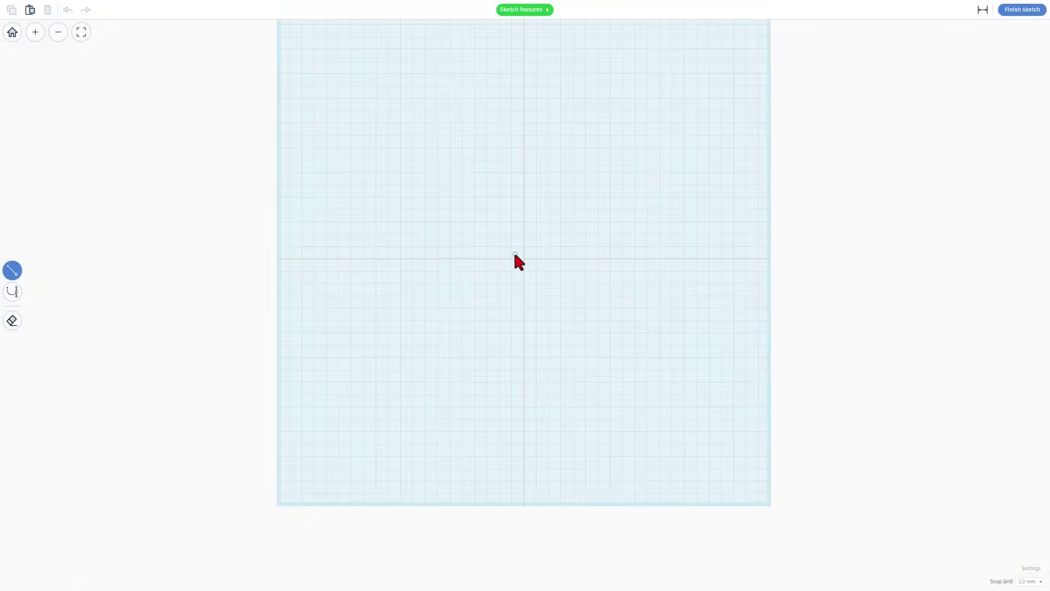
{"action": "left_click", "coordinate": [1023, 582]}
{"action": "left_click", "coordinate": [1024, 553]}
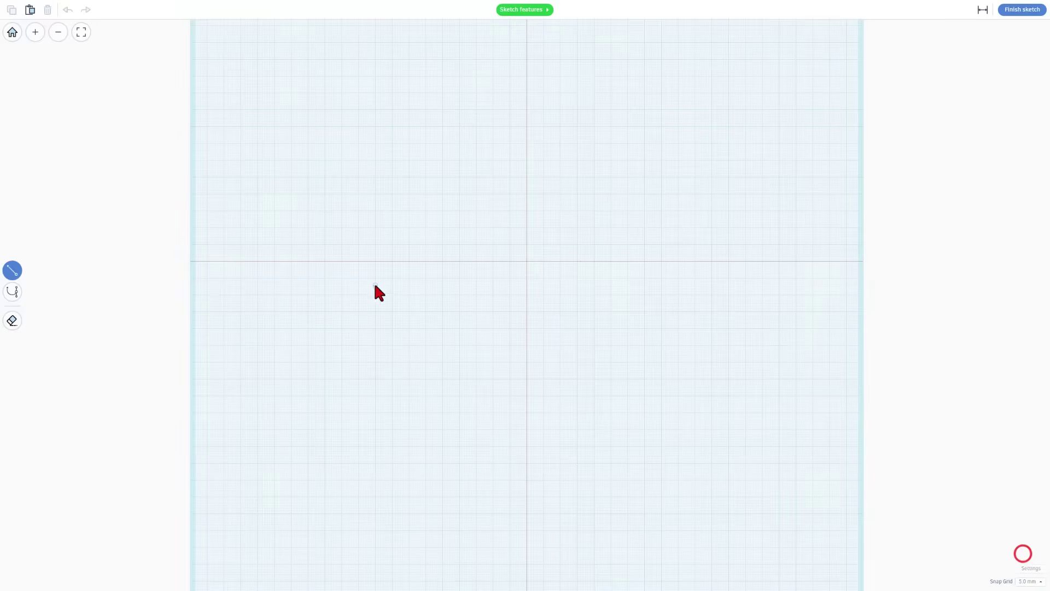
Step: Draw a closed L-shaped outline 190 wide and 130 tall with the Line tool
{"action": "left_click", "coordinate": [342, 194]}
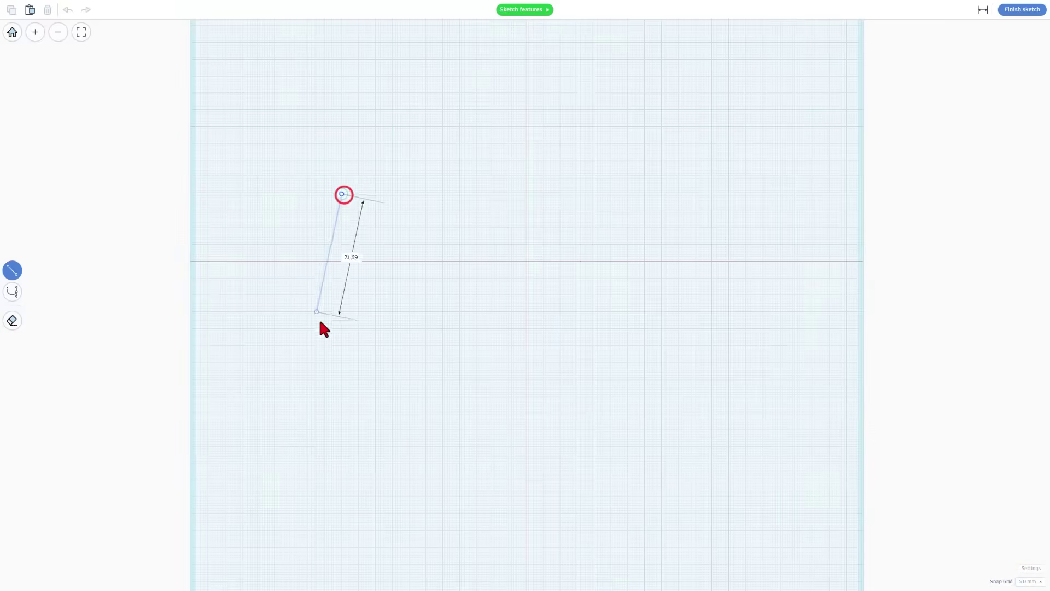
{"action": "left_click", "coordinate": [341, 345]}
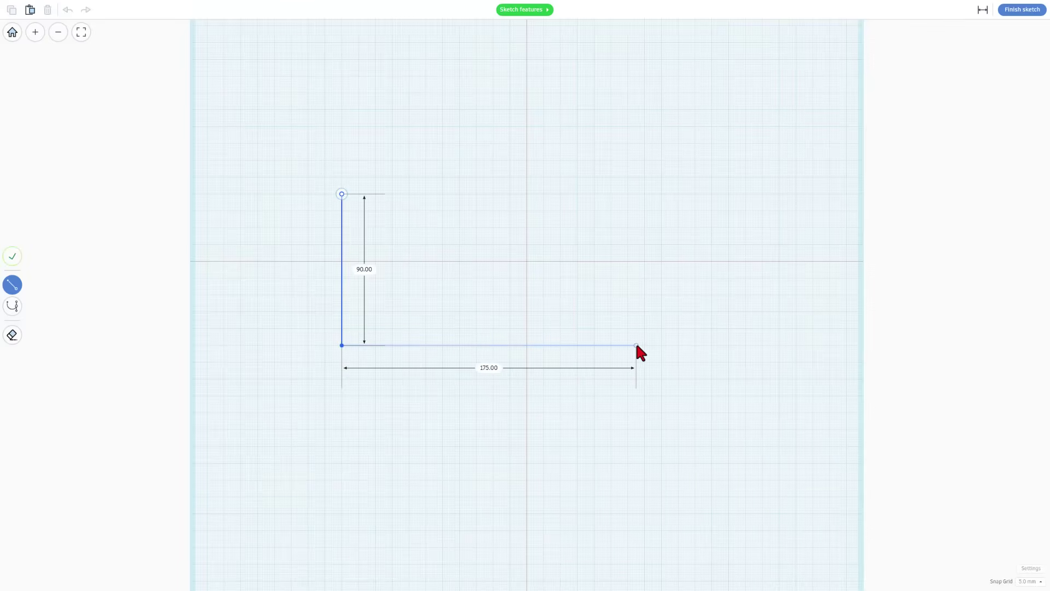
{"action": "left_click", "coordinate": [661, 345]}
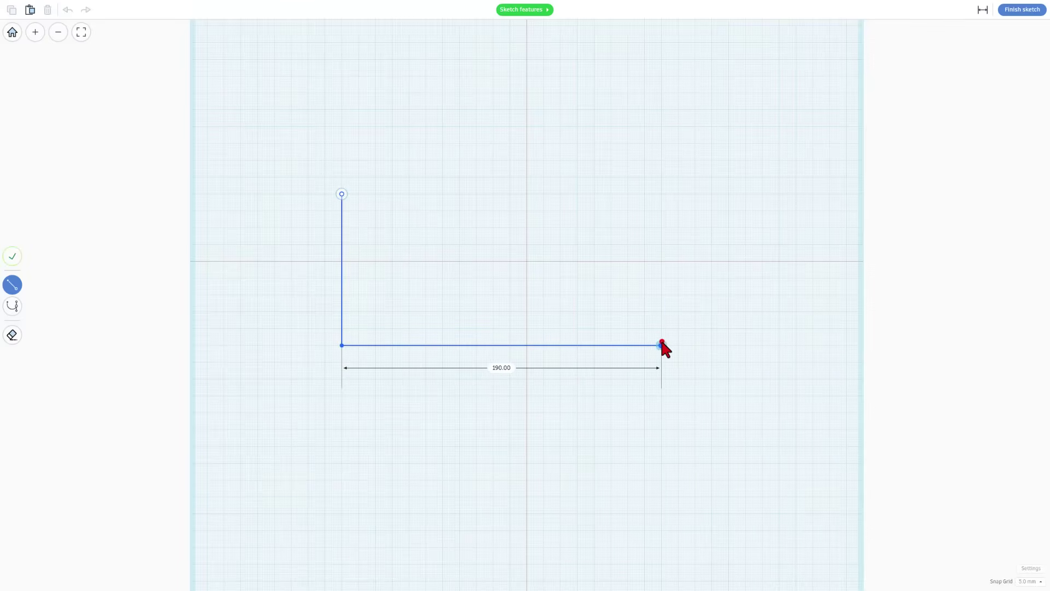
{"action": "left_click", "coordinate": [662, 228]}
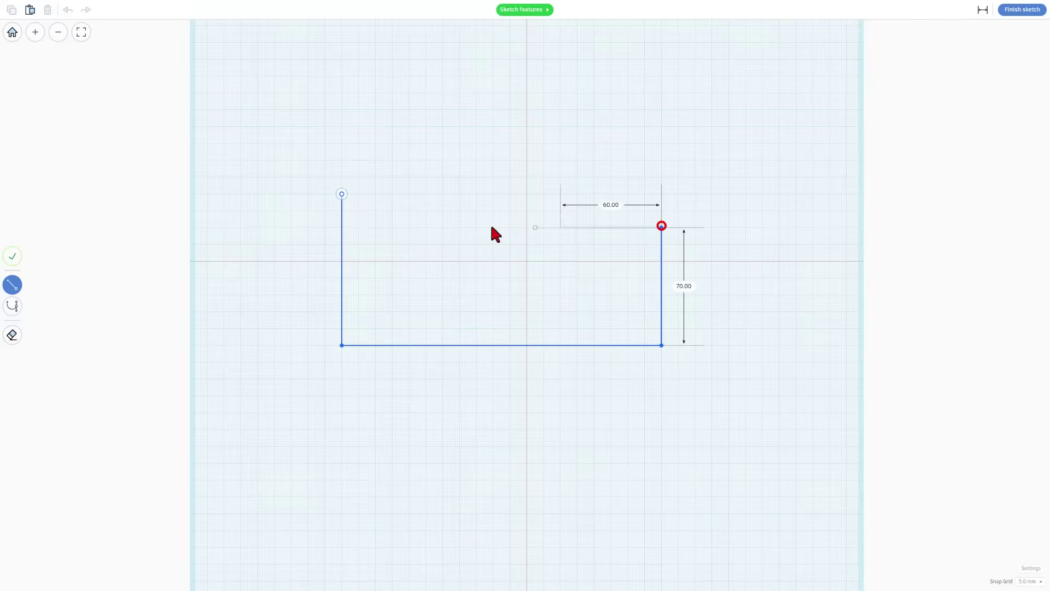
{"action": "left_click", "coordinate": [460, 228]}
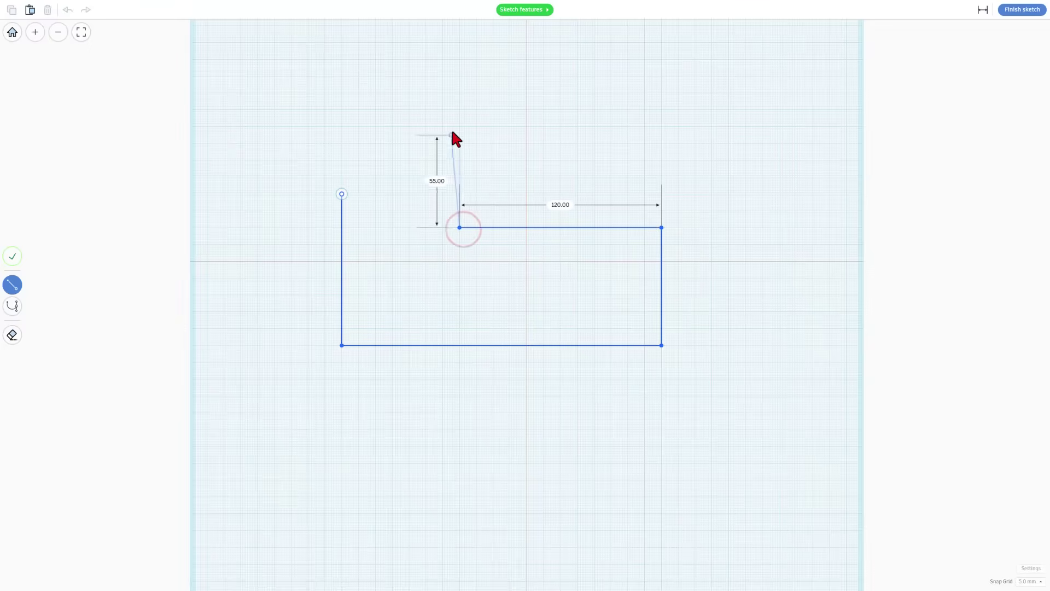
{"action": "left_click", "coordinate": [342, 126]}
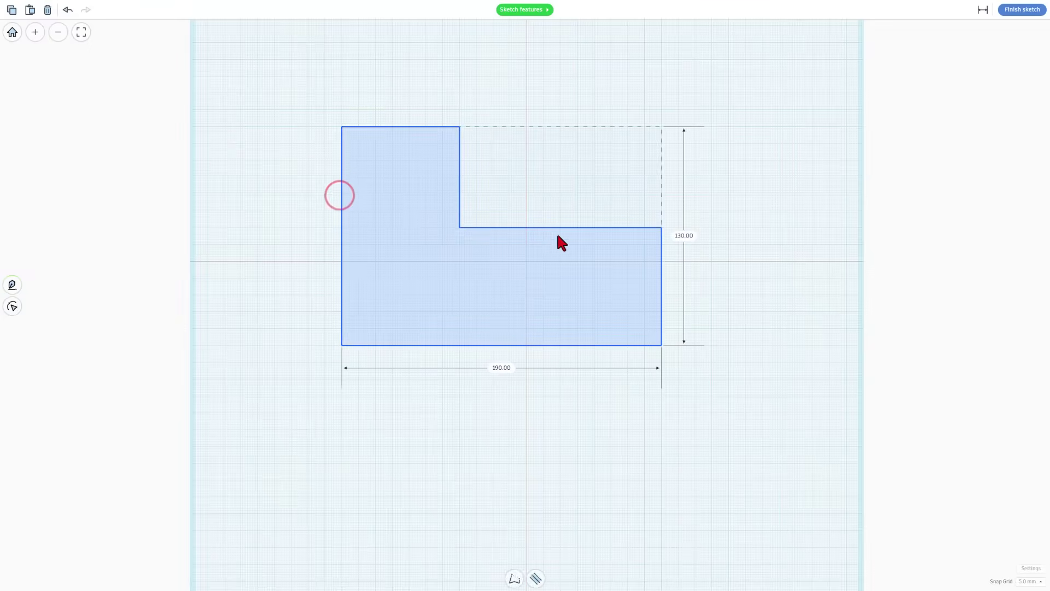
Step: Stretch the outline's right edge out, inner step edge 35 right, and bottom edge 35 down
{"action": "key", "text": "F11"}
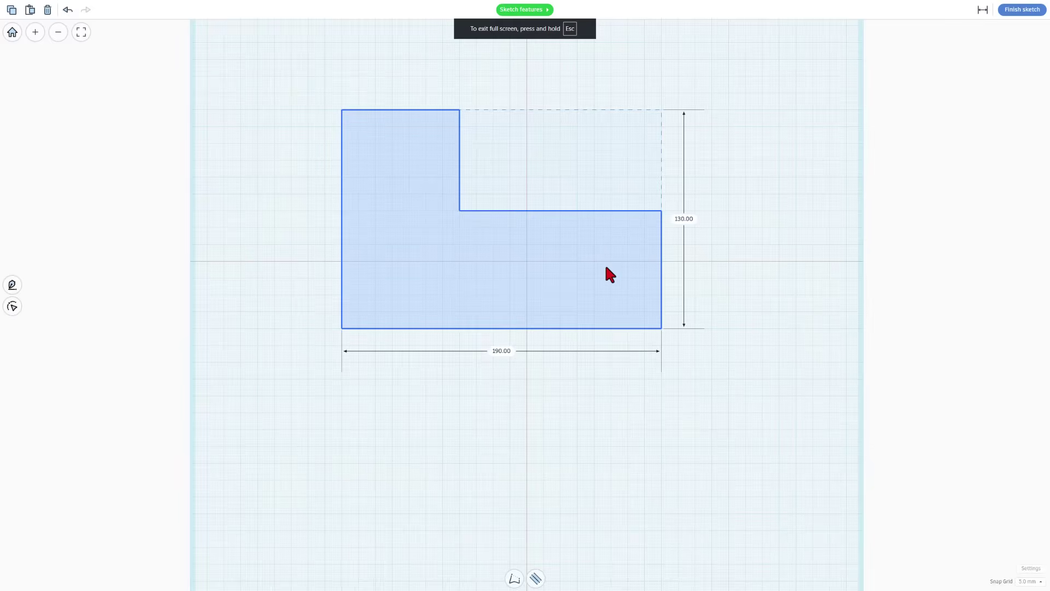
{"action": "left_click", "coordinate": [606, 267]}
{"action": "left_click_drag", "start_coordinate": [661, 270], "coordinate": [762, 272]}
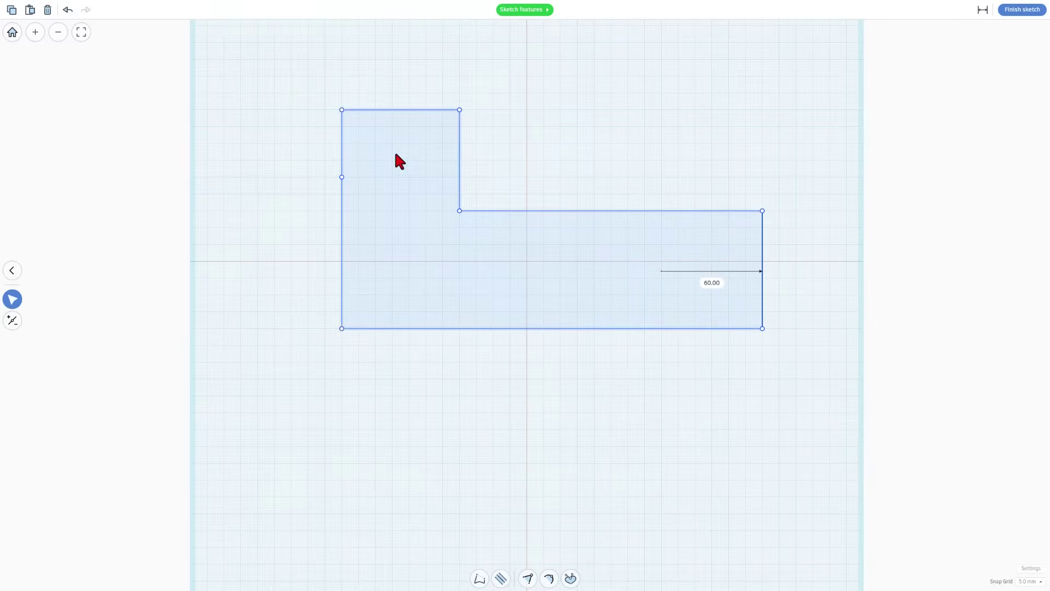
{"action": "left_click_drag", "start_coordinate": [458, 158], "coordinate": [520, 168]}
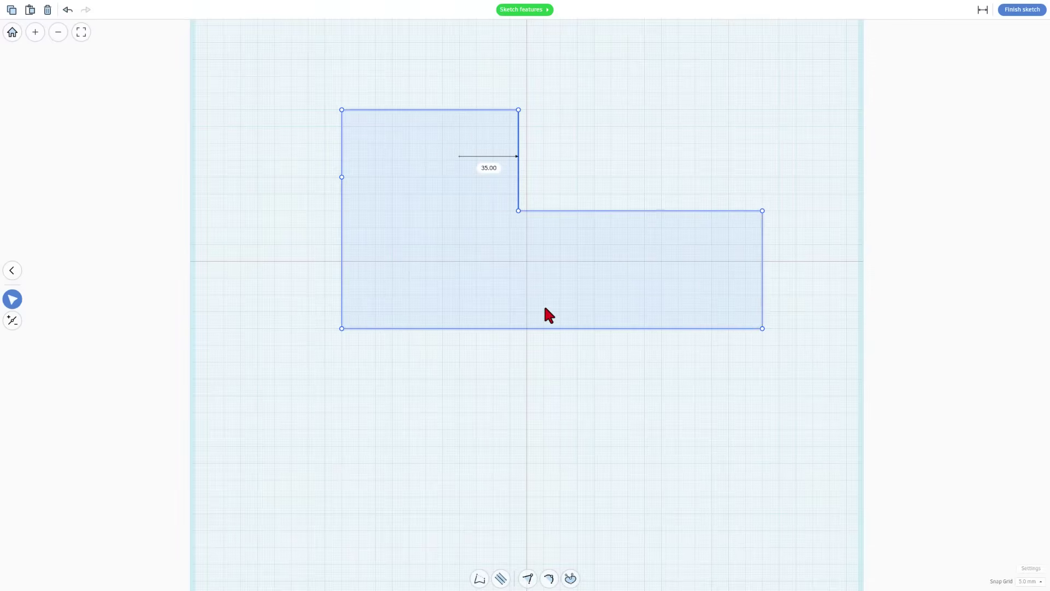
{"action": "left_click_drag", "start_coordinate": [544, 329], "coordinate": [542, 392]}
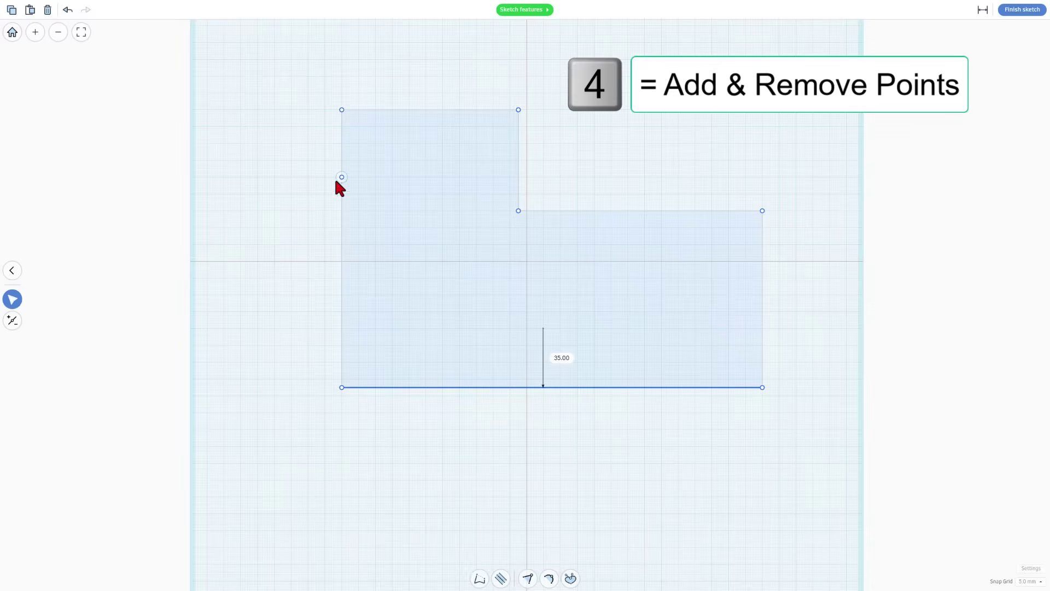
Step: Add a point on the left edge, then move the left edge out 5 and top up 5
{"action": "left_click", "coordinate": [12, 321]}
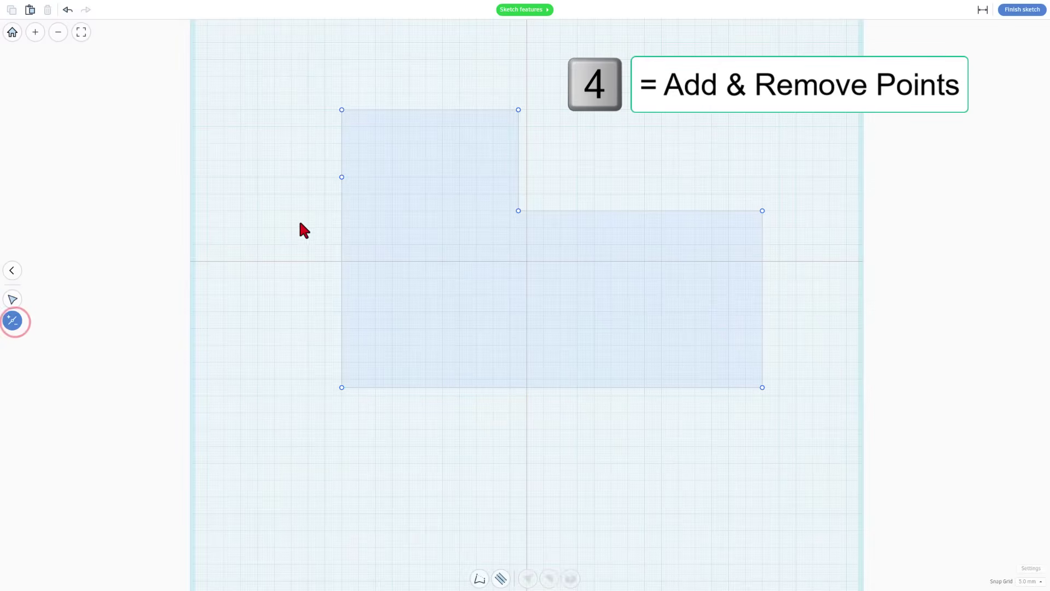
{"action": "left_click", "coordinate": [339, 180]}
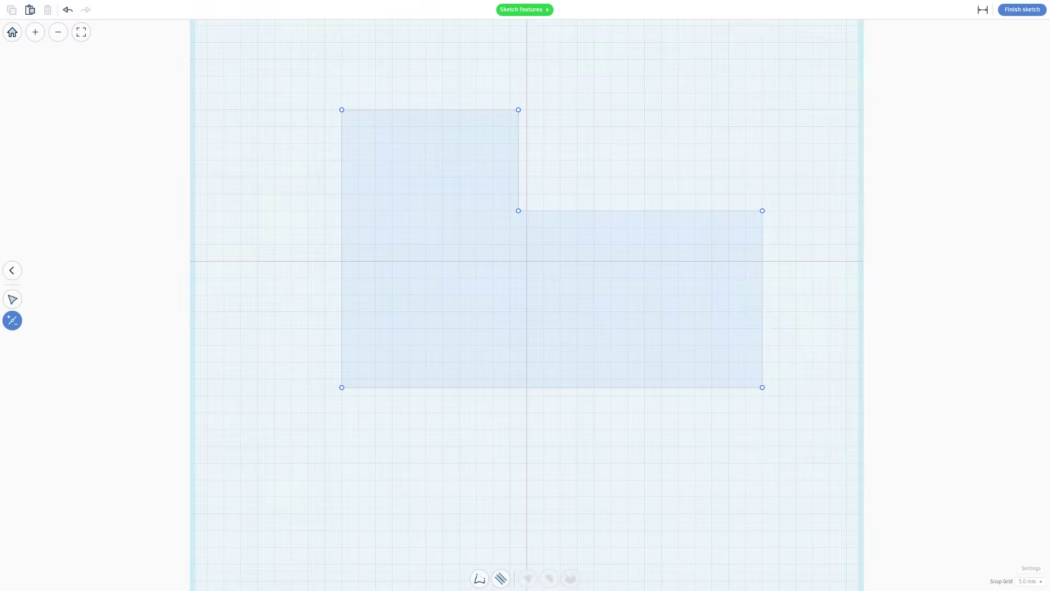
{"action": "left_click", "coordinate": [14, 299]}
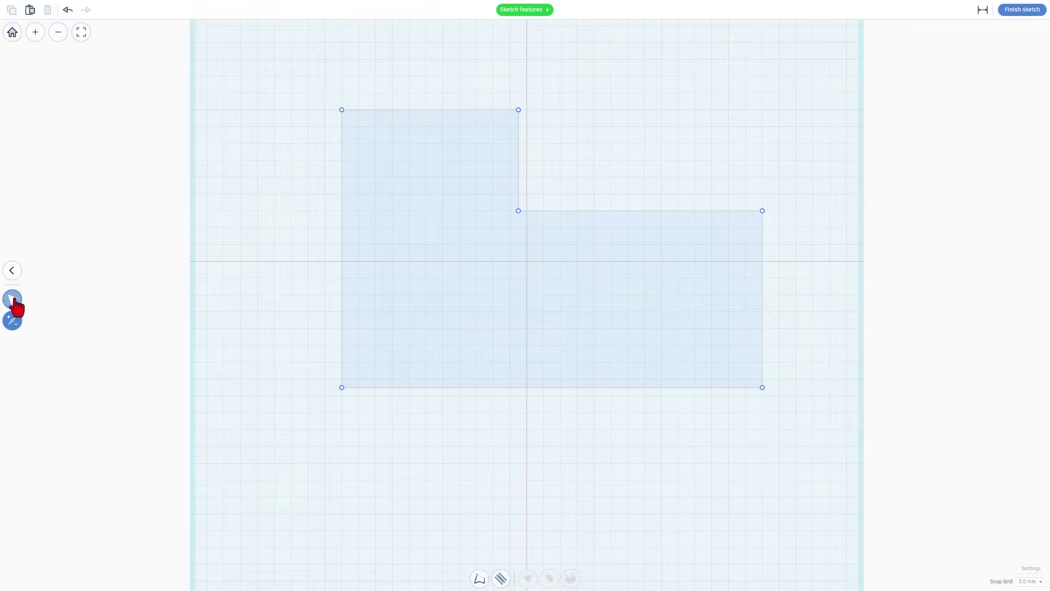
{"action": "left_click", "coordinate": [340, 257]}
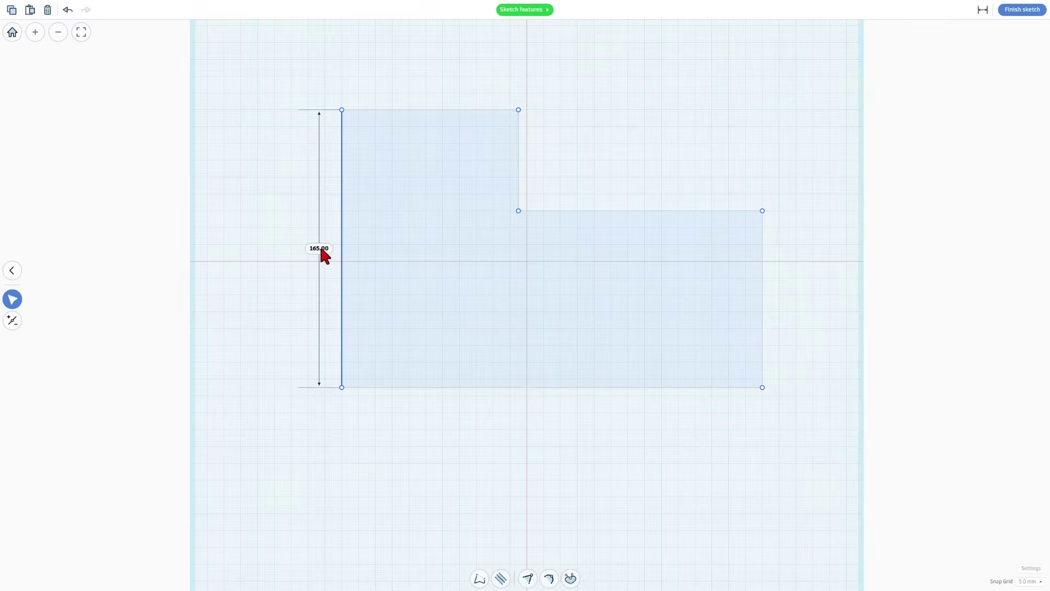
{"action": "left_click", "coordinate": [437, 108]}
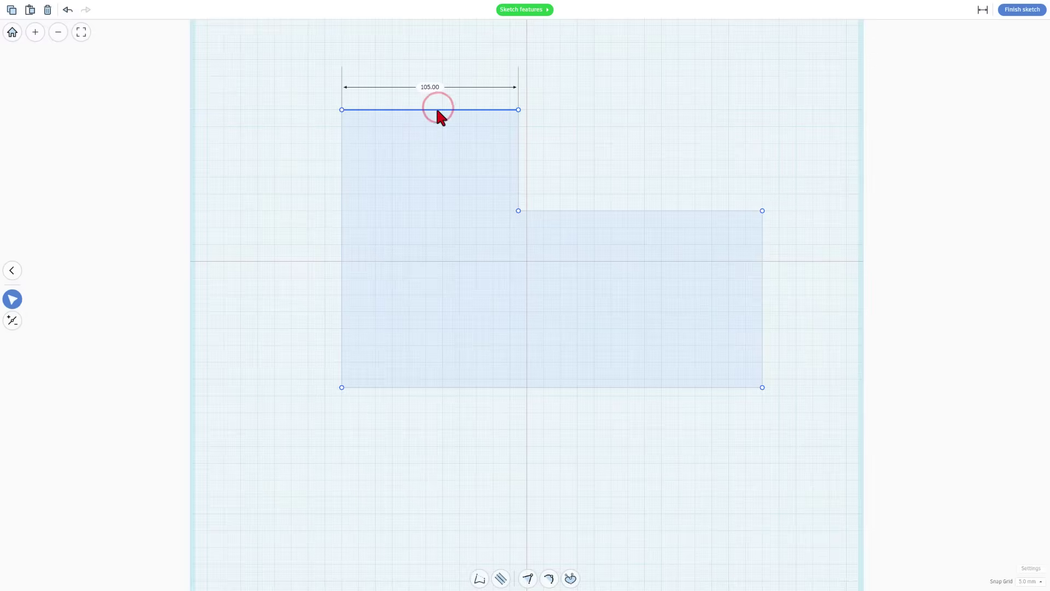
{"action": "left_click", "coordinate": [345, 135]}
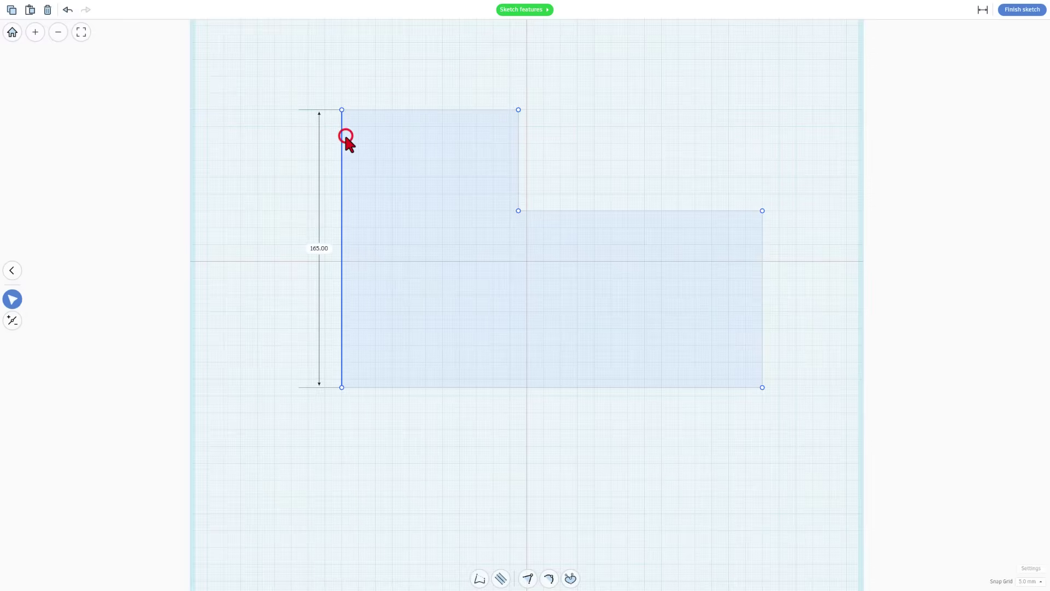
{"action": "left_click_drag", "start_coordinate": [345, 143], "coordinate": [336, 142]}
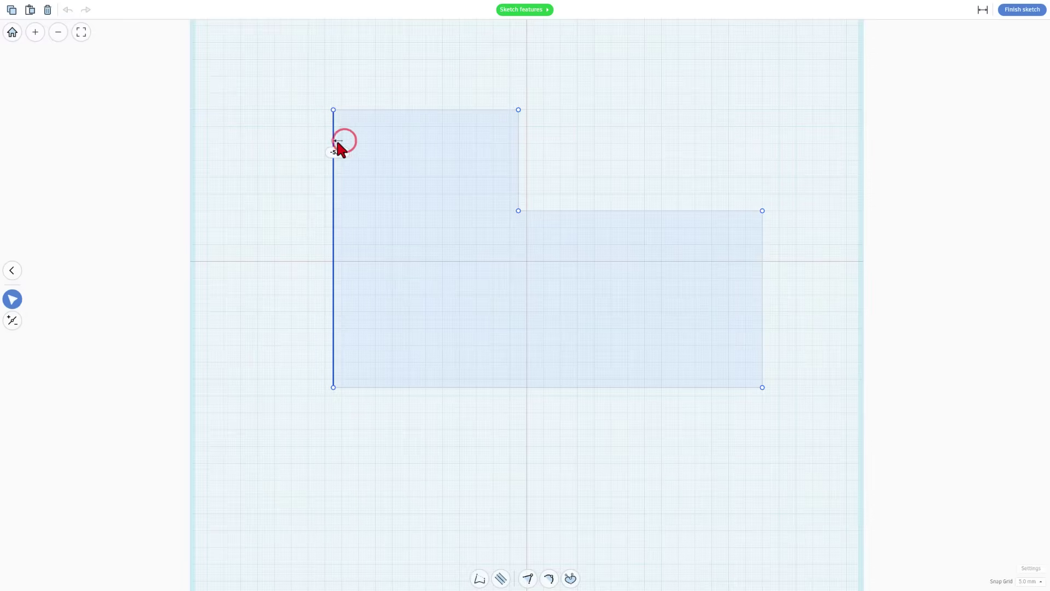
{"action": "mouse_move", "coordinate": [376, 109]}
{"action": "left_mouse_down"}
{"action": "mouse_move", "coordinate": [374, 95]}
{"action": "mouse_move", "coordinate": [369, 108]}
{"action": "left_mouse_up"}
Step: Check the outline's edge lengths and move the vertical step edge 5 mm right
{"action": "left_click", "coordinate": [360, 160]}
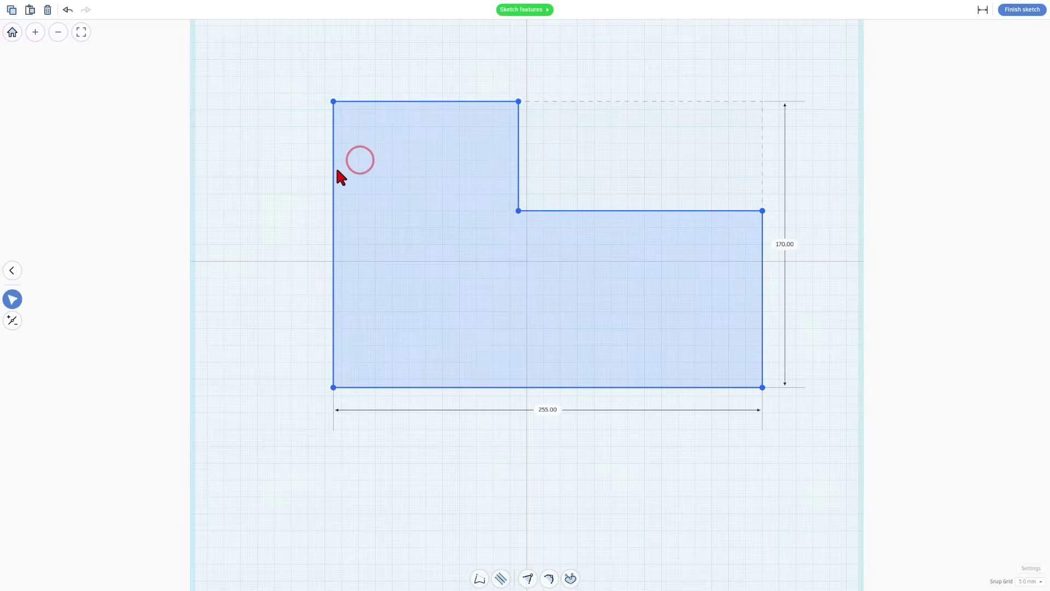
{"action": "left_click", "coordinate": [333, 168]}
{"action": "left_click", "coordinate": [378, 101]}
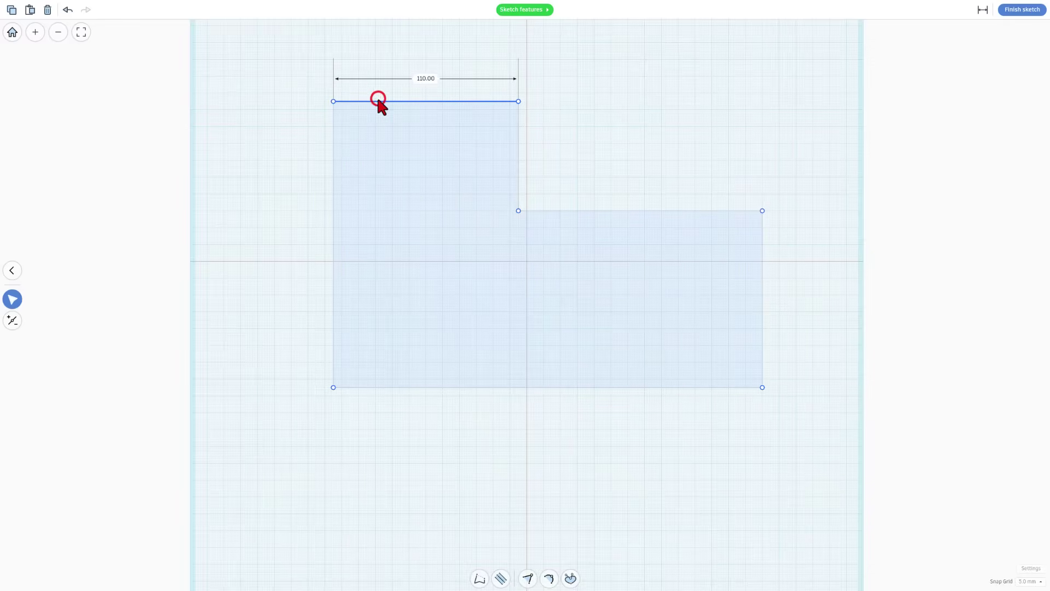
{"action": "left_click", "coordinate": [563, 211]}
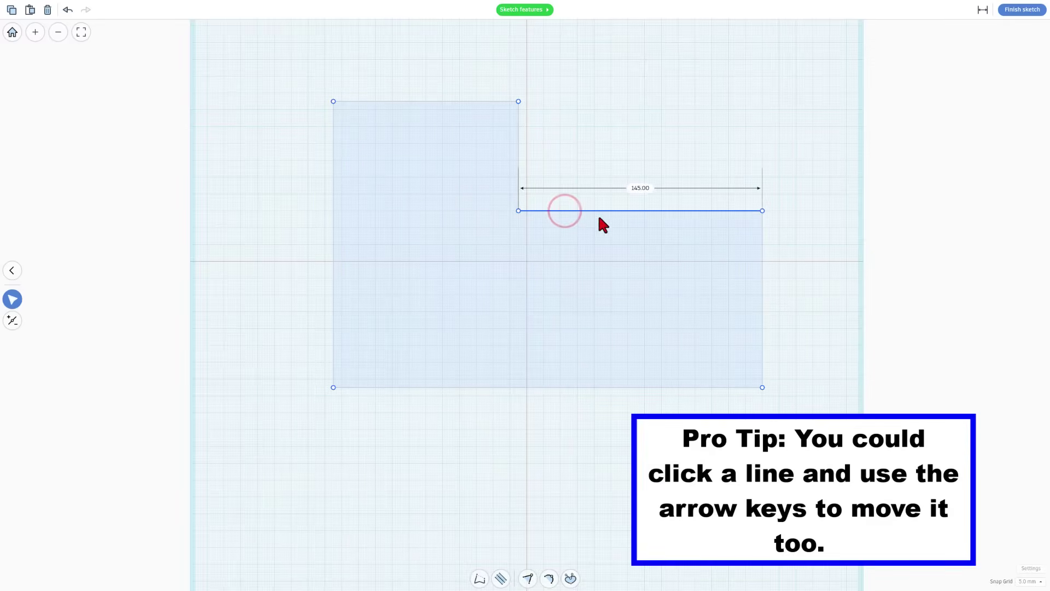
{"action": "left_click_drag", "start_coordinate": [518, 172], "coordinate": [523, 171]}
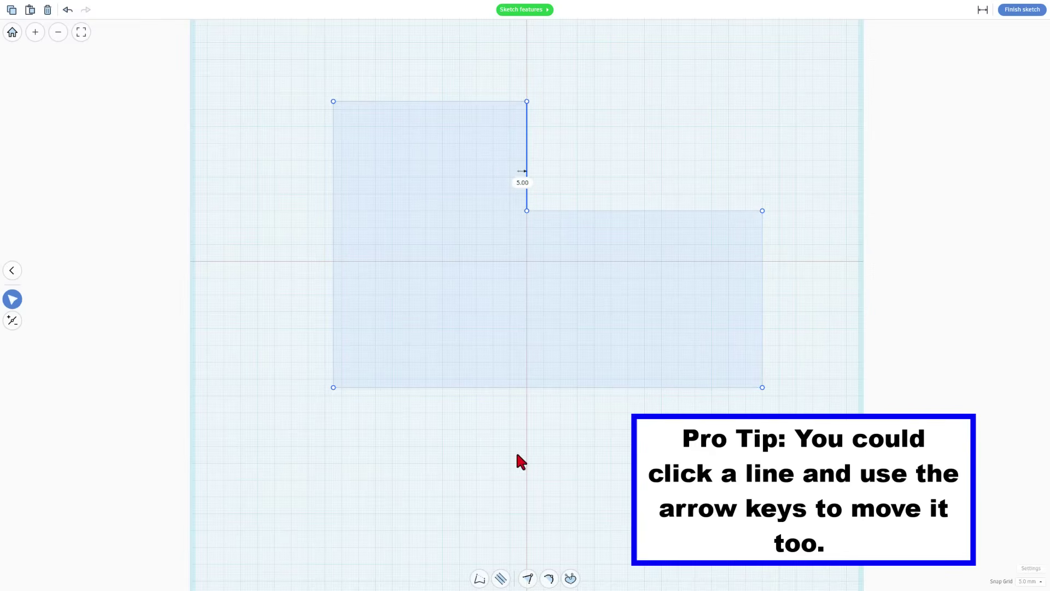
Step: Give the outline 6.0-wide walls aligned to the centre of the sketch lines
{"action": "left_click", "coordinate": [500, 579]}
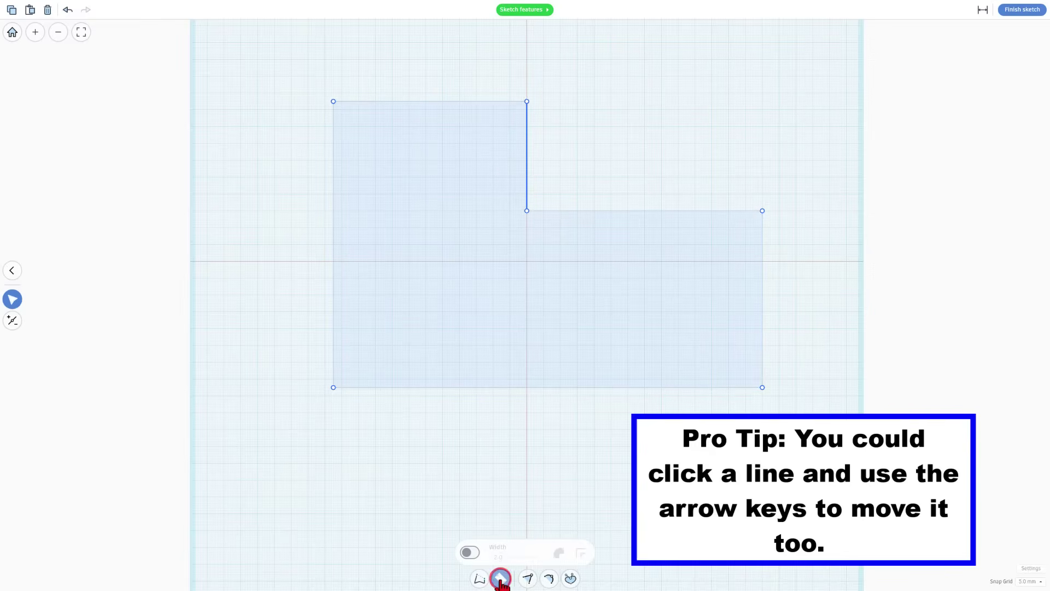
{"action": "left_click", "coordinate": [480, 552]}
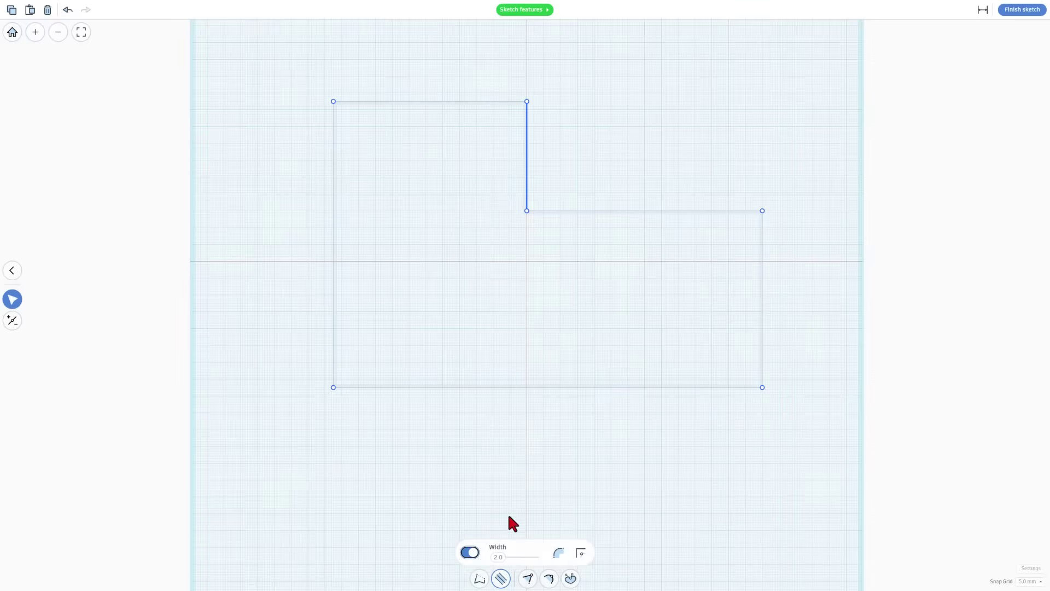
{"action": "left_click", "coordinate": [499, 557]}
{"action": "left_click", "coordinate": [499, 556]}
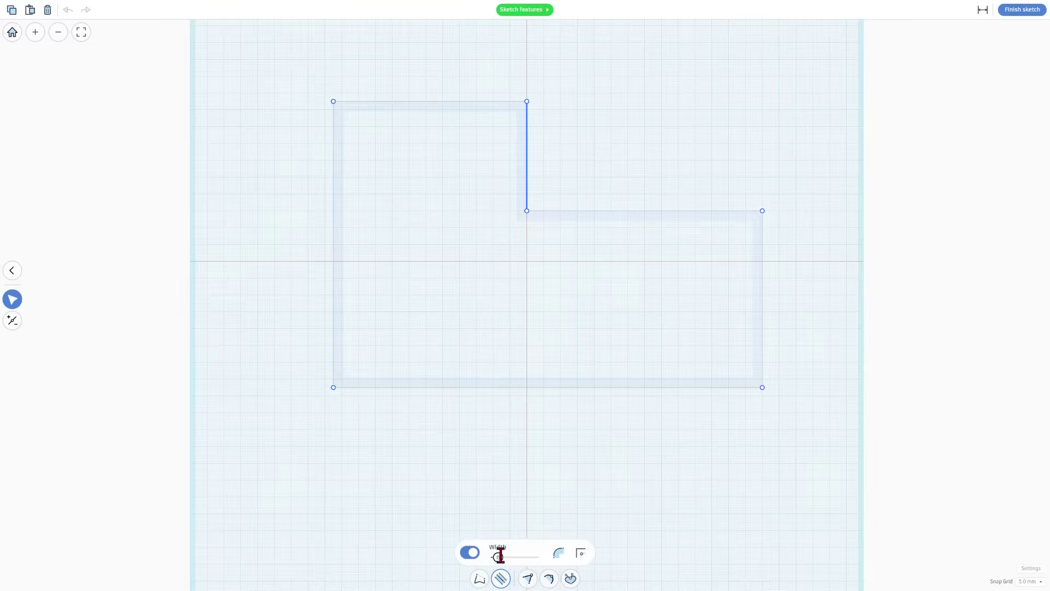
{"action": "left_click", "coordinate": [558, 552]}
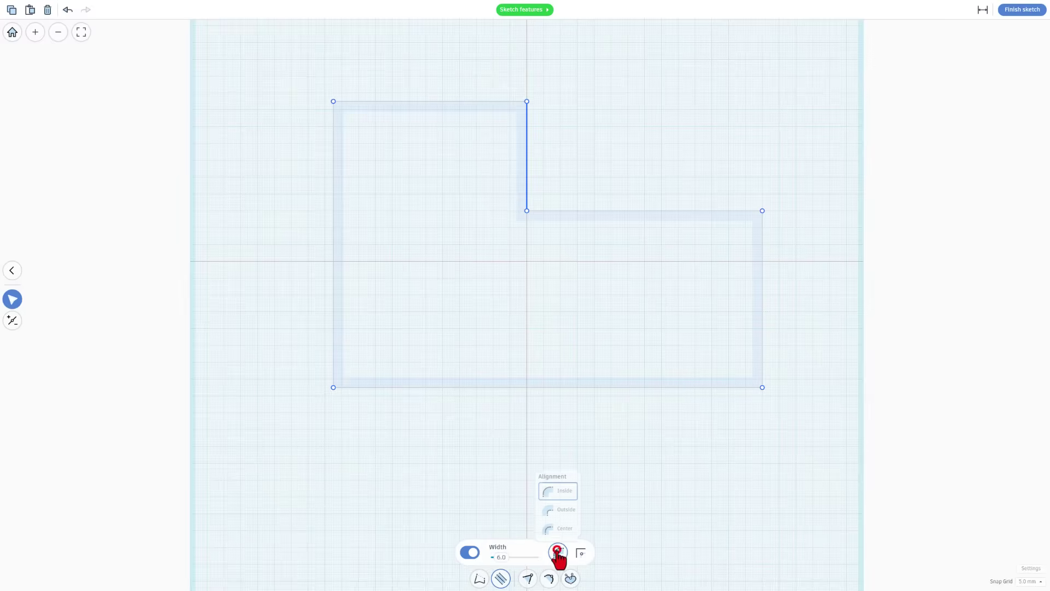
{"action": "left_click", "coordinate": [558, 525]}
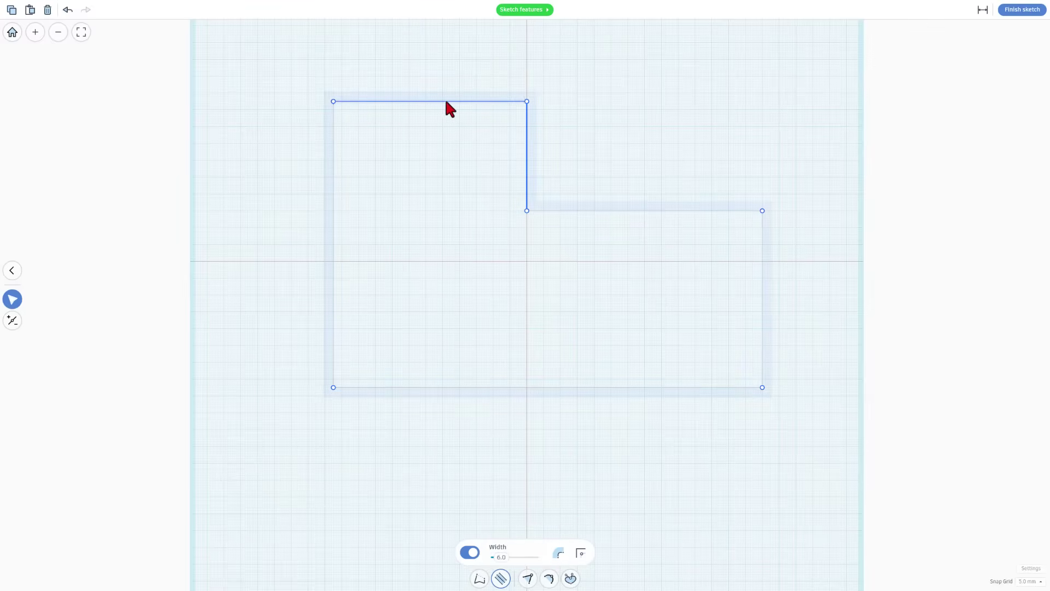
Step: Verify the top wall is 115 and left wall 170, then finish the sketch
{"action": "left_click", "coordinate": [418, 100]}
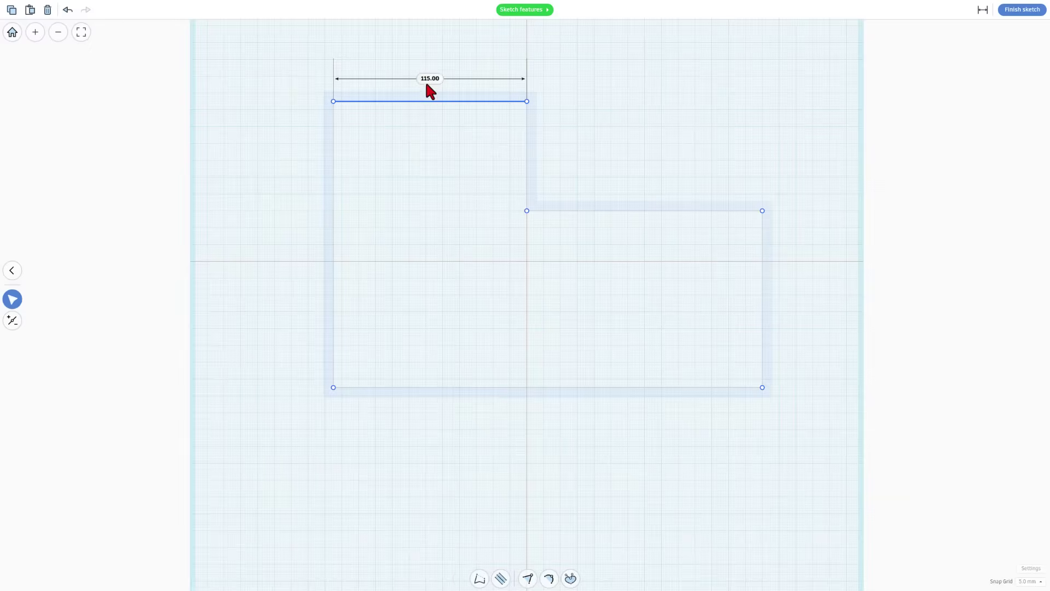
{"action": "left_click", "coordinate": [335, 171]}
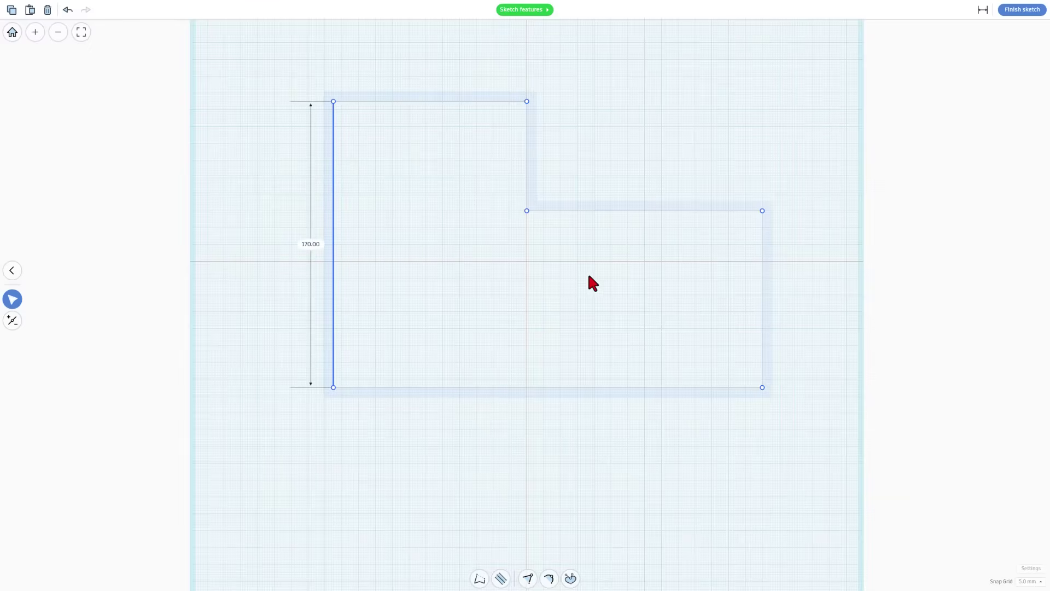
{"action": "left_click", "coordinate": [1021, 11]}
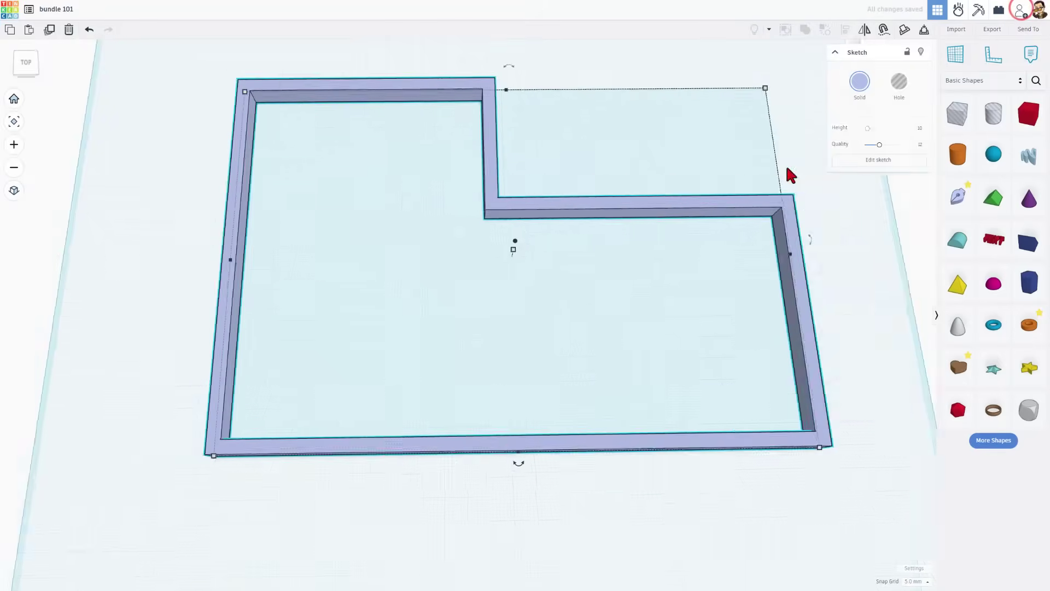
Step: Pull the L-shaped wall height up to 50, then to 65, and deselect it
{"action": "left_click_drag", "start_coordinate": [548, 221], "coordinate": [563, 116]}
{"action": "scroll", "coordinate": [534, 211], "scroll_direction": "down", "scroll_amount": 2}
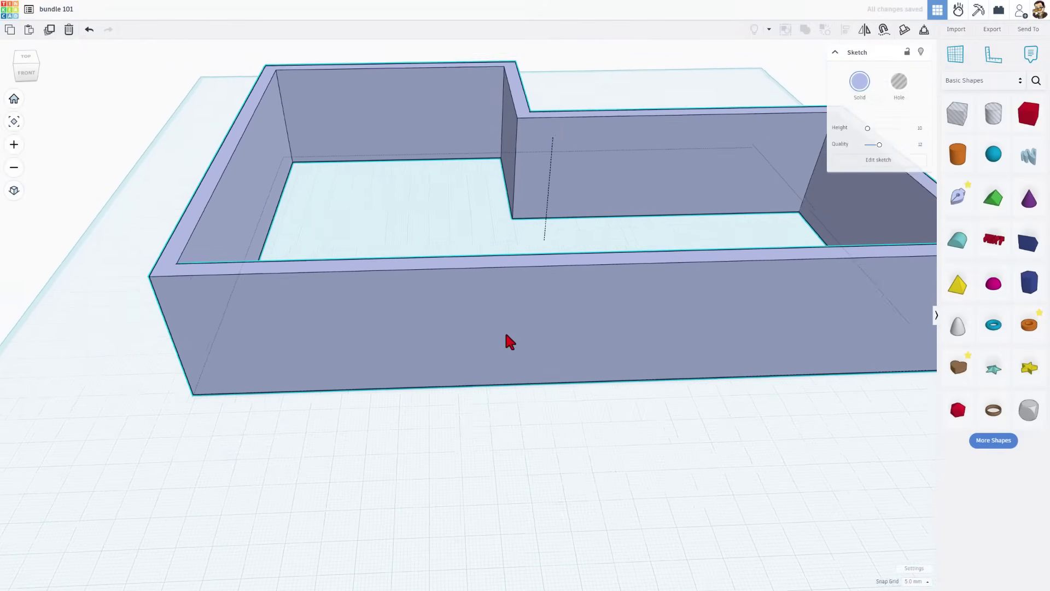
{"action": "scroll", "coordinate": [492, 350], "scroll_direction": "down", "scroll_amount": 4}
{"action": "left_click_drag", "start_coordinate": [498, 286], "coordinate": [514, 245]}
{"action": "left_click", "coordinate": [572, 158]}
{"action": "scroll", "coordinate": [607, 239], "scroll_direction": "down", "scroll_amount": 3}
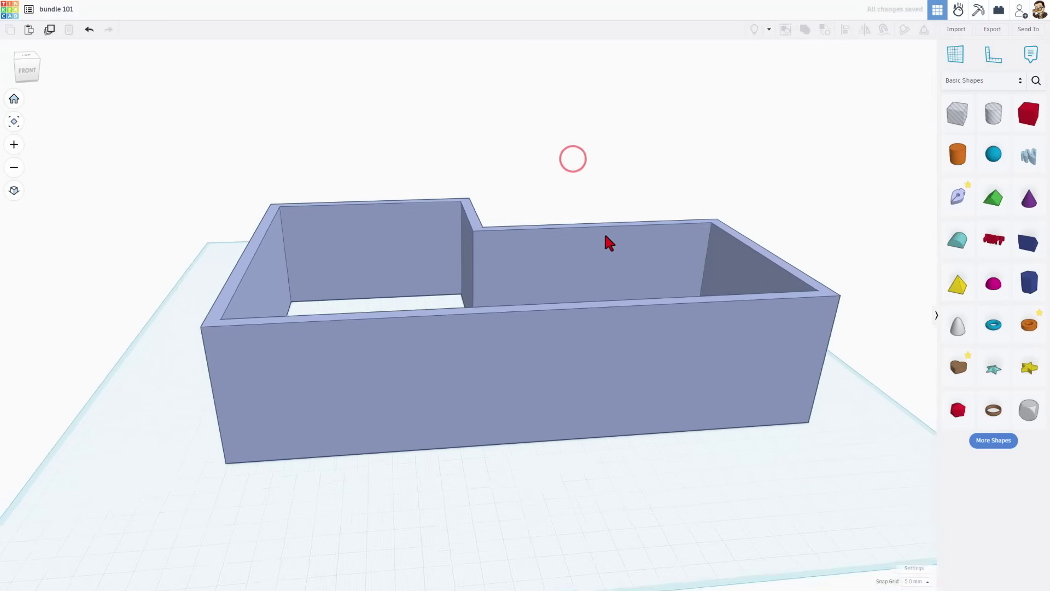
Step: Search the shapes for 'door' and place the grey double door in front of the walls
{"action": "left_click", "coordinate": [1036, 81]}
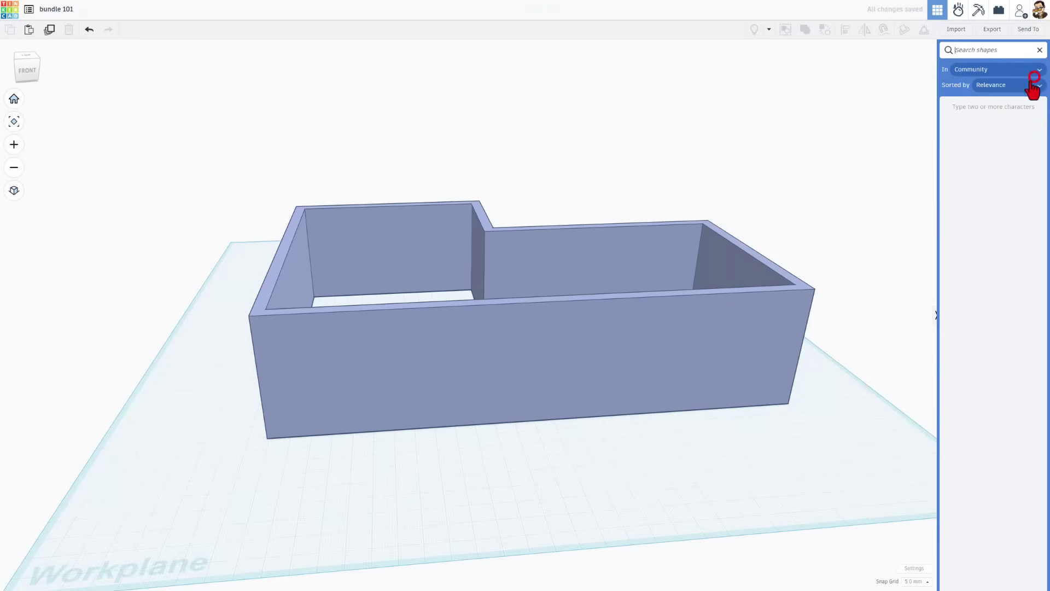
{"action": "left_click", "coordinate": [963, 51]}
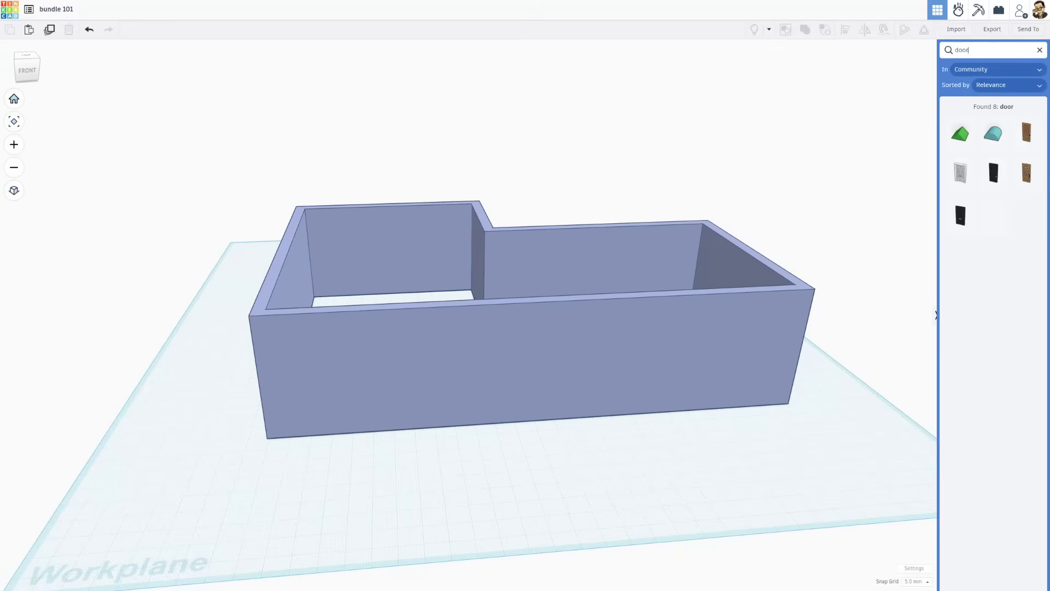
{"action": "left_click", "coordinate": [964, 184]}
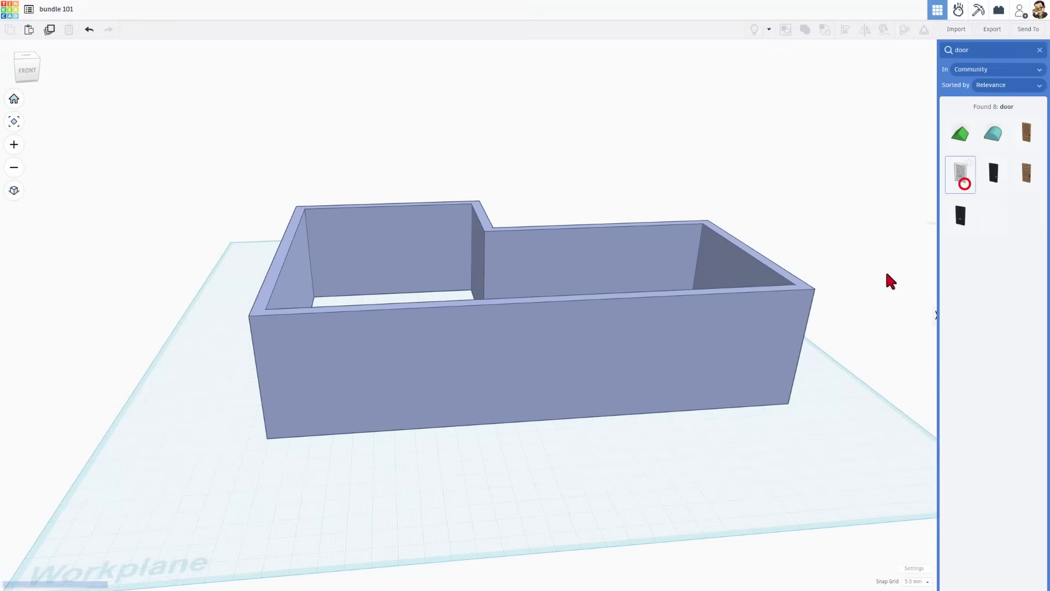
{"action": "left_click", "coordinate": [599, 462]}
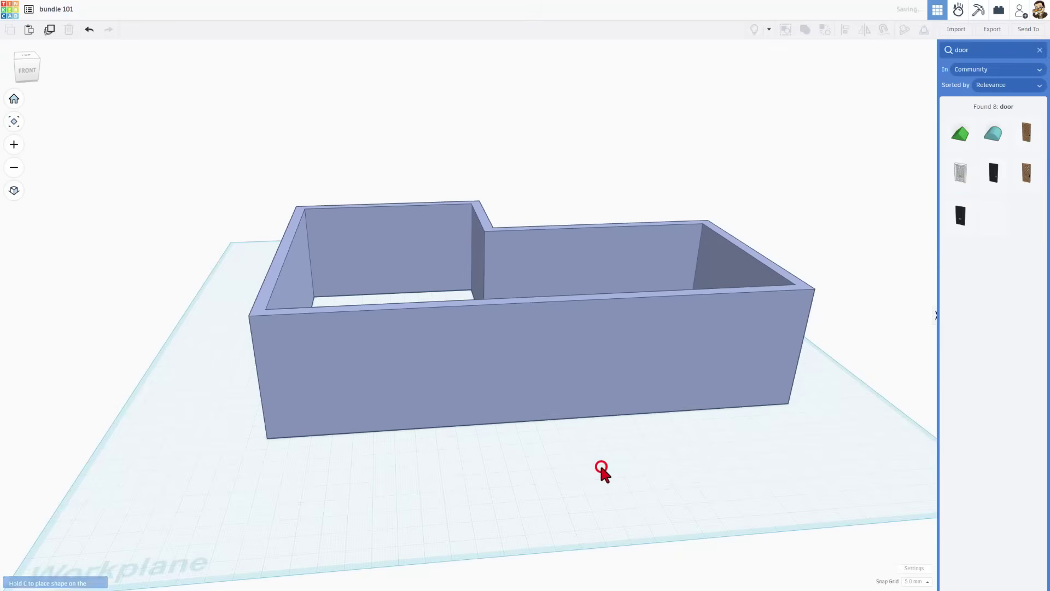
{"action": "scroll", "coordinate": [637, 465], "scroll_direction": "up", "scroll_amount": 2}
{"action": "scroll", "coordinate": [651, 474], "scroll_direction": "up", "scroll_amount": 6}
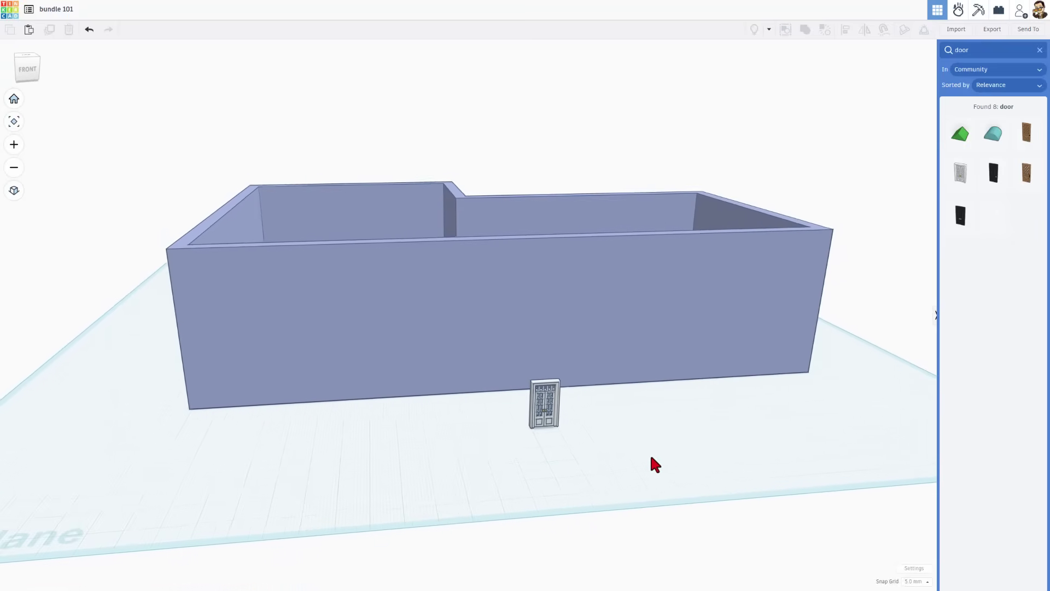
Step: Inspect the placed door, then drag a Box Hole onto the workplane beside it
{"action": "left_click", "coordinate": [546, 405]}
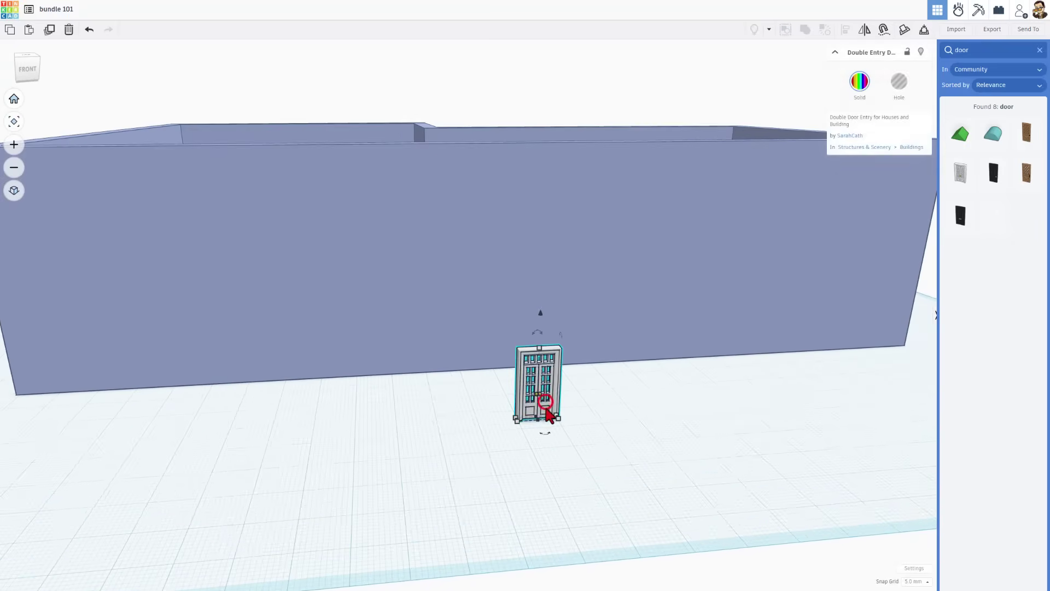
{"action": "scroll", "coordinate": [553, 410], "scroll_direction": "up", "scroll_amount": 6}
{"action": "mouse_move", "coordinate": [572, 409]}
{"action": "right_mouse_down"}
{"action": "mouse_move", "coordinate": [621, 409]}
{"action": "mouse_move", "coordinate": [579, 416]}
{"action": "right_mouse_up"}
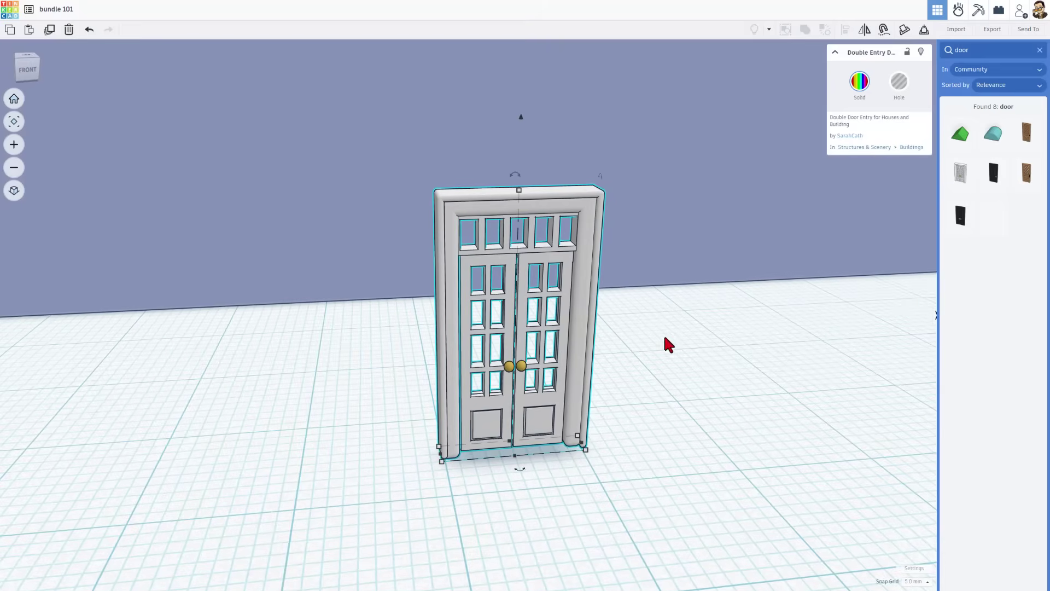
{"action": "right_click_drag", "start_coordinate": [665, 339], "coordinate": [687, 345]}
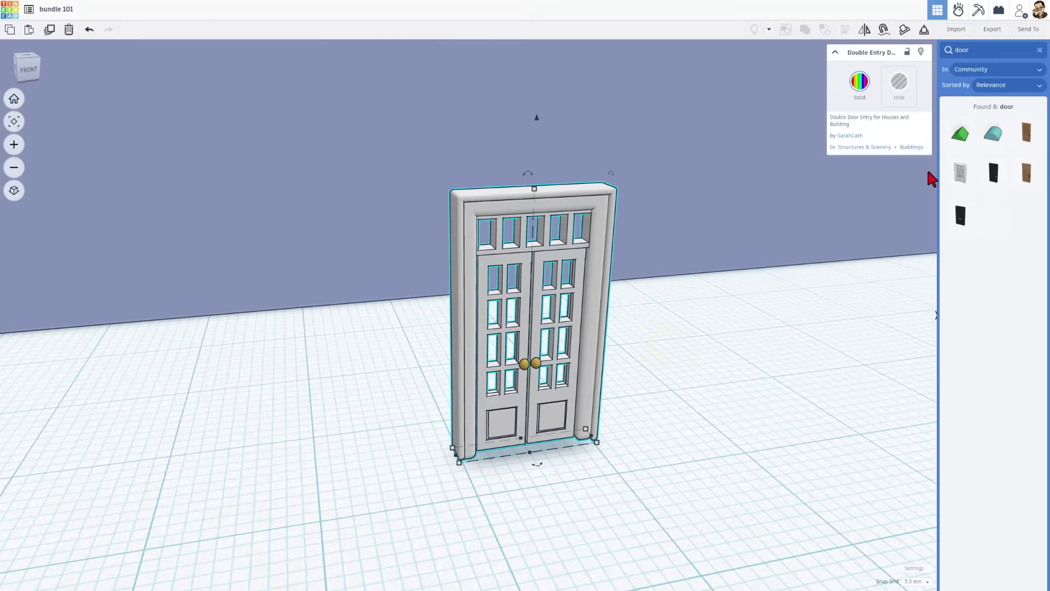
{"action": "left_click", "coordinate": [1040, 50]}
{"action": "left_click_drag", "start_coordinate": [960, 120], "coordinate": [754, 405]}
Step: Select the hole box and move it onto the door
{"action": "left_click", "coordinate": [501, 442]}
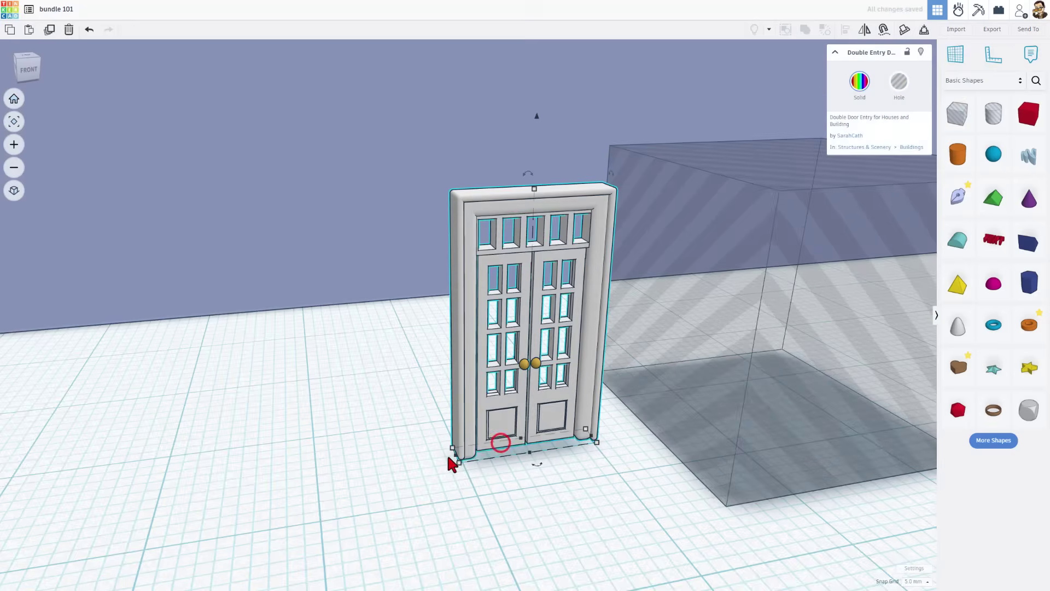
{"action": "mouse_move", "coordinate": [459, 463]}
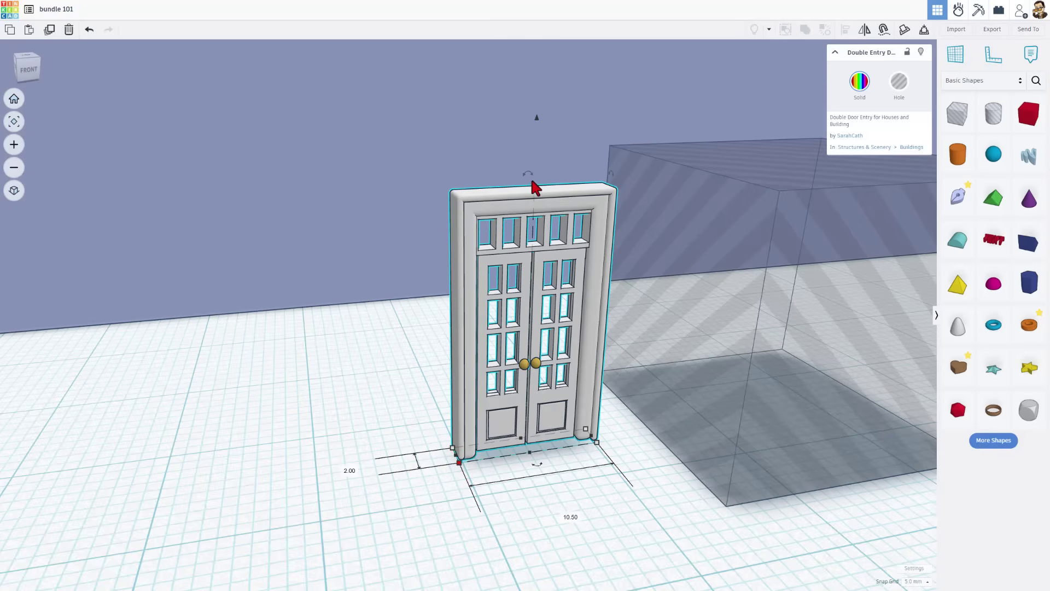
{"action": "left_click", "coordinate": [836, 400]}
{"action": "key", "text": "f"}
{"action": "scroll", "coordinate": [840, 405], "scroll_direction": "down", "scroll_amount": 3}
{"action": "left_click_drag", "start_coordinate": [837, 394], "coordinate": [745, 392]}
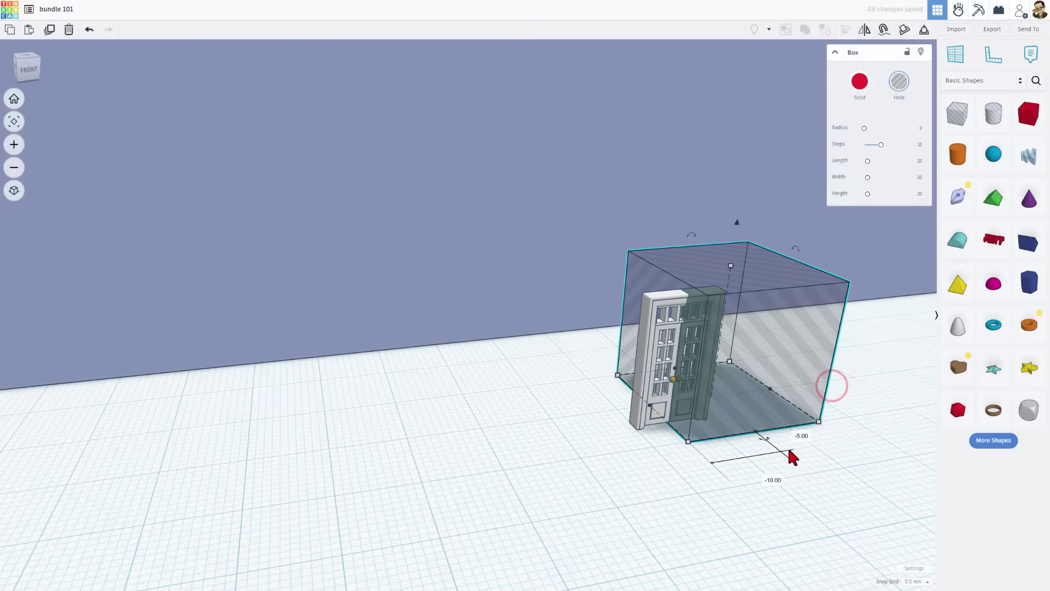
Step: Resize the hole box to length 10 and width 8
{"action": "left_click", "coordinate": [808, 473]}
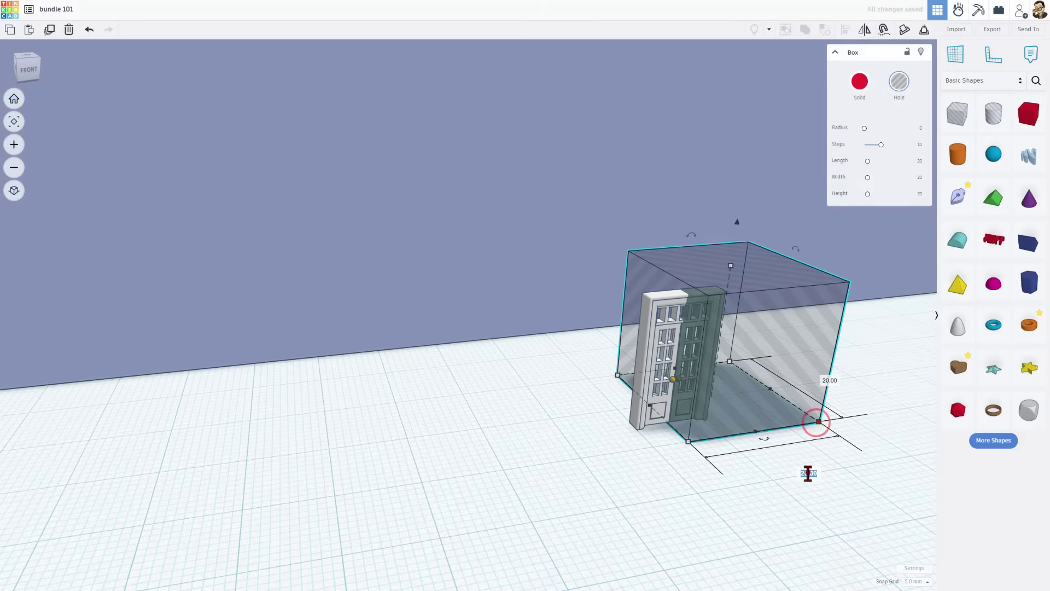
{"action": "type", "text": "10"}
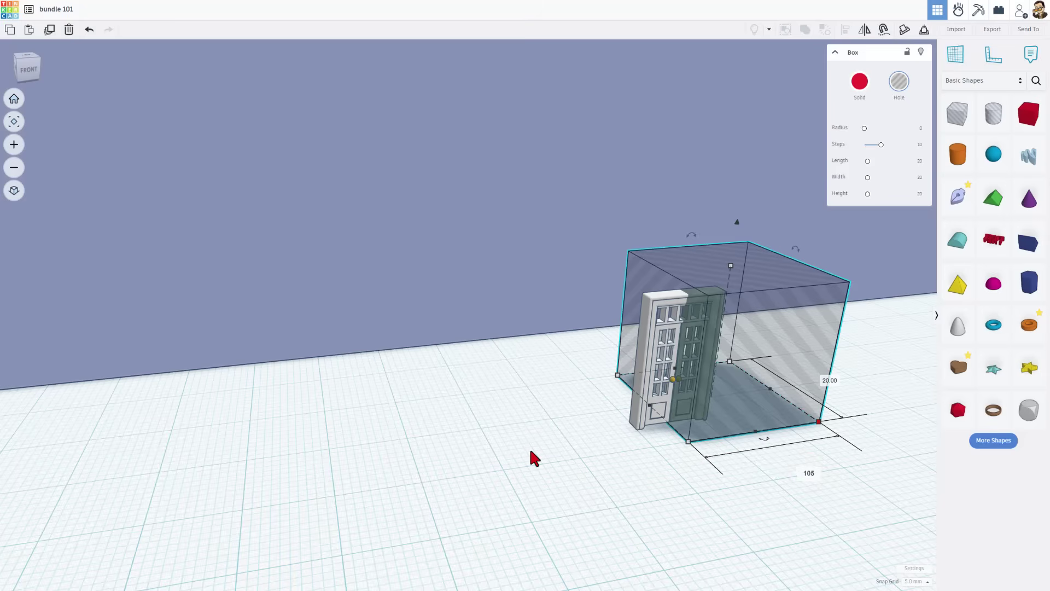
{"action": "key", "text": "Return"}
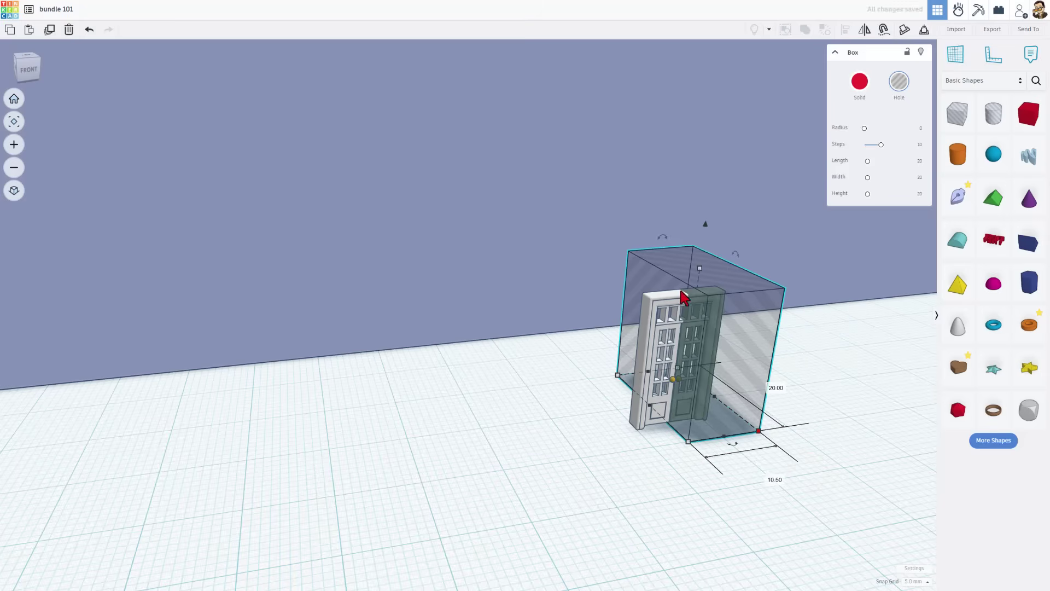
{"action": "type", "text": "8."}
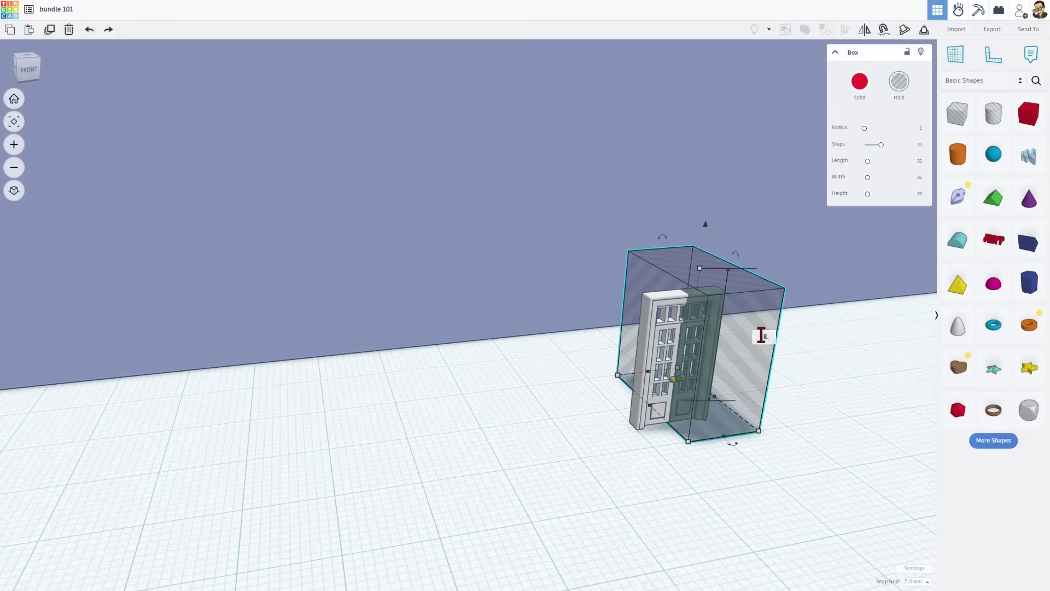
{"action": "key", "text": "Return"}
Step: Centre-align the door within the hole box, then reselect both shapes
{"action": "key", "text": "ctrl+a"}
{"action": "key", "text": "l"}
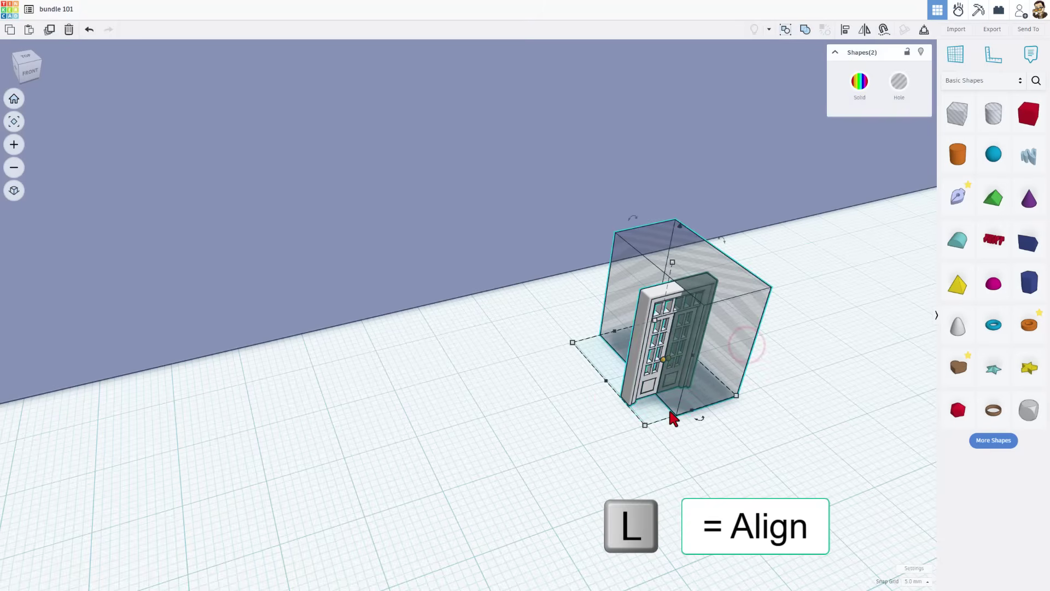
{"action": "left_click", "coordinate": [665, 408]}
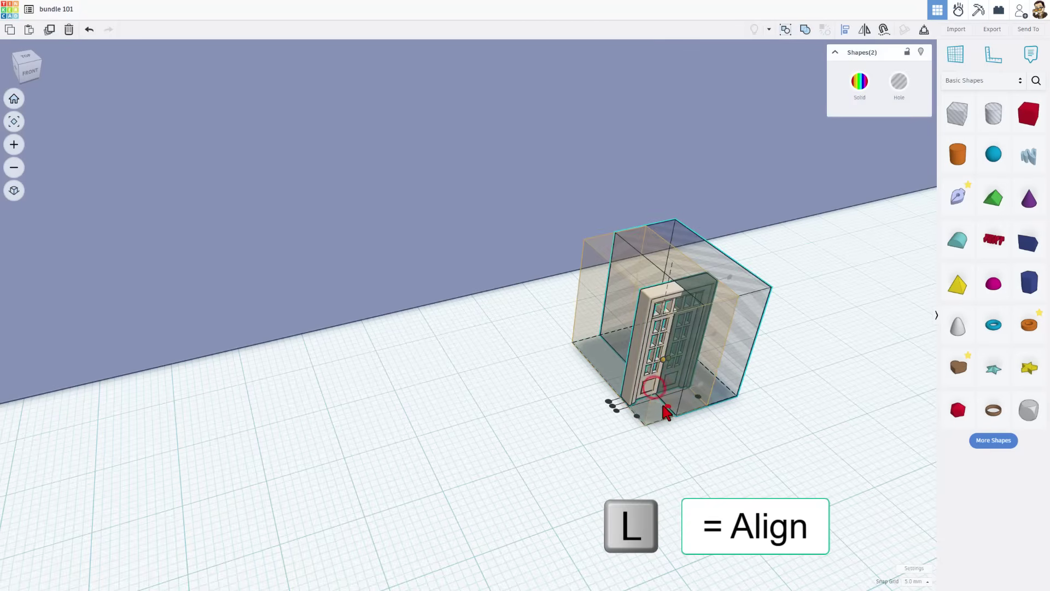
{"action": "left_click", "coordinate": [614, 406]}
{"action": "right_click_drag", "start_coordinate": [585, 414], "coordinate": [565, 330]}
{"action": "right_click_drag", "start_coordinate": [650, 437], "coordinate": [715, 395]}
{"action": "left_click_drag", "start_coordinate": [704, 140], "coordinate": [547, 263]}
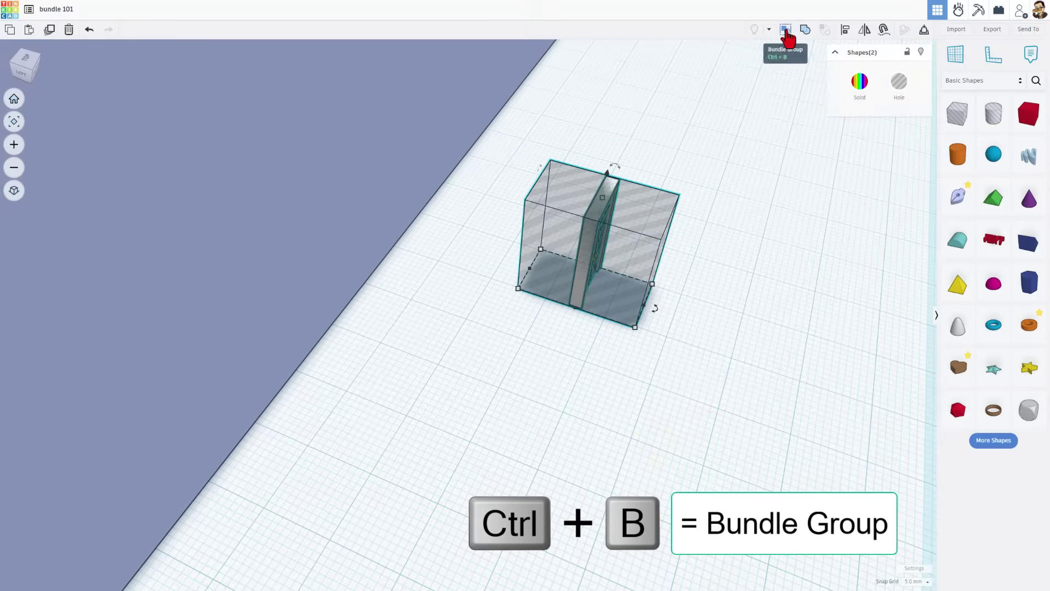
Step: Bundle the door and hole box into one group
{"action": "left_click", "coordinate": [786, 34]}
{"action": "right_click_drag", "start_coordinate": [696, 281], "coordinate": [549, 291]}
{"action": "scroll", "coordinate": [548, 290], "scroll_direction": "down", "scroll_amount": 6}
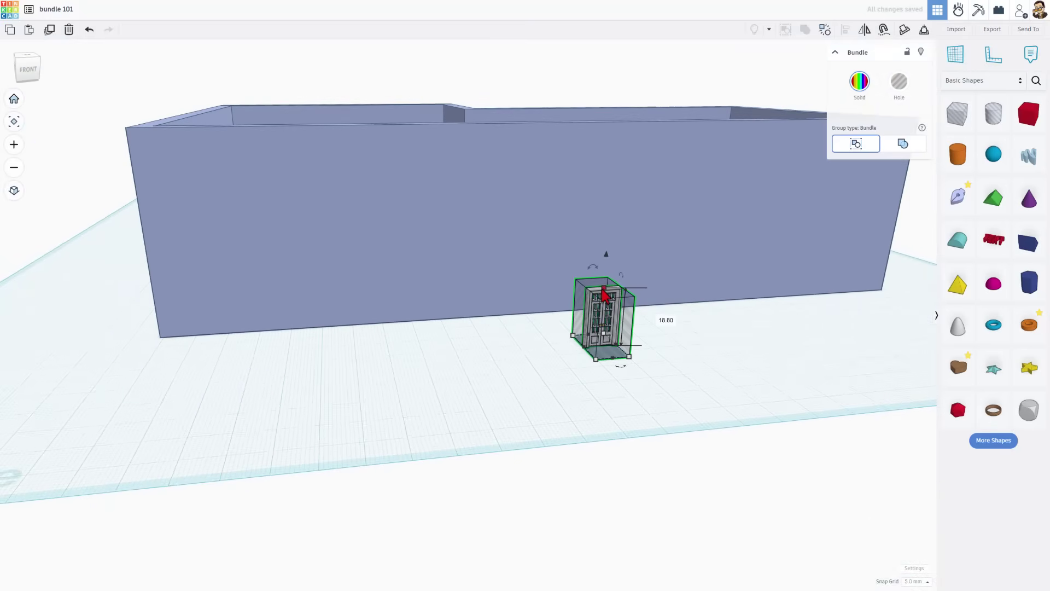
Step: Scale the door bundle up to 35 tall and move it onto the front wall
{"action": "left_click_drag", "start_coordinate": [606, 294], "coordinate": [615, 250], "text": "shift"}
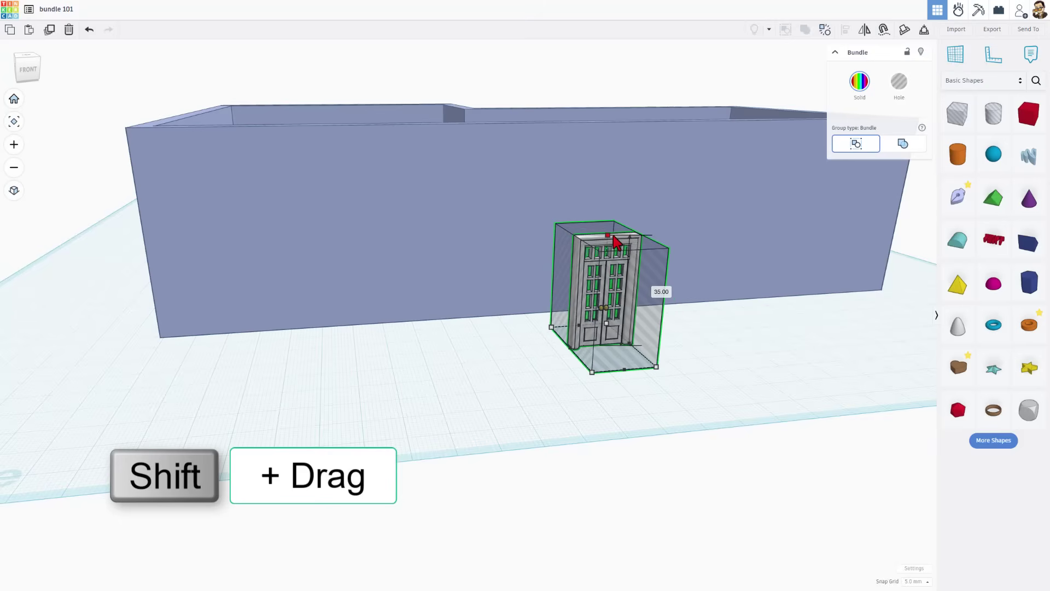
{"action": "left_click_drag", "start_coordinate": [611, 351], "coordinate": [605, 320]}
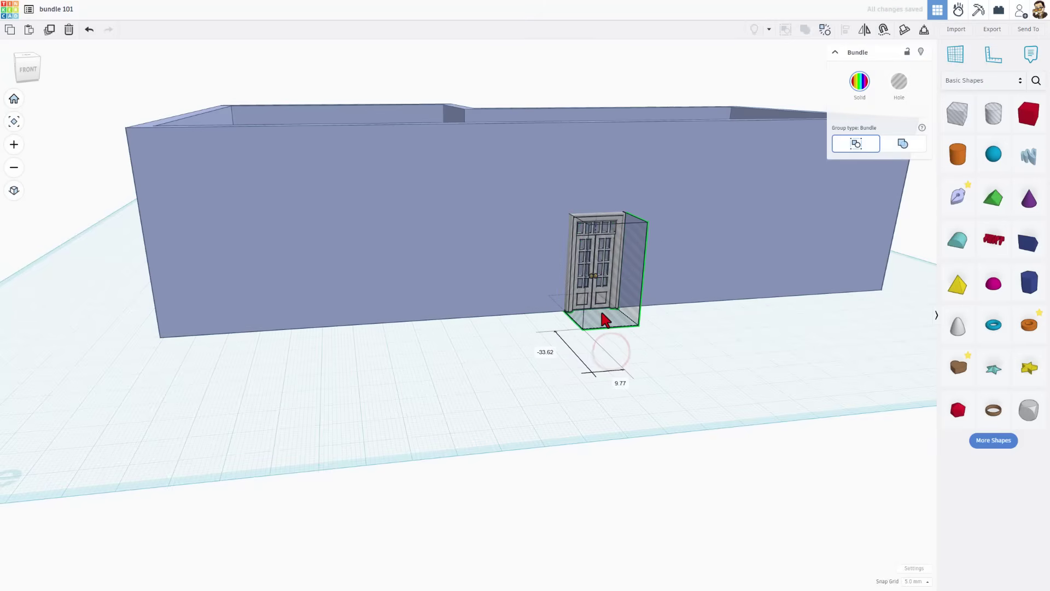
{"action": "left_click", "coordinate": [504, 392]}
{"action": "right_click_drag", "start_coordinate": [504, 388], "coordinate": [605, 441]}
{"action": "right_click_drag", "start_coordinate": [586, 402], "coordinate": [458, 182]}
Step: Set the snap grid to 1.0 mm and nudge the door bundle into position
{"action": "left_click", "coordinate": [489, 188]}
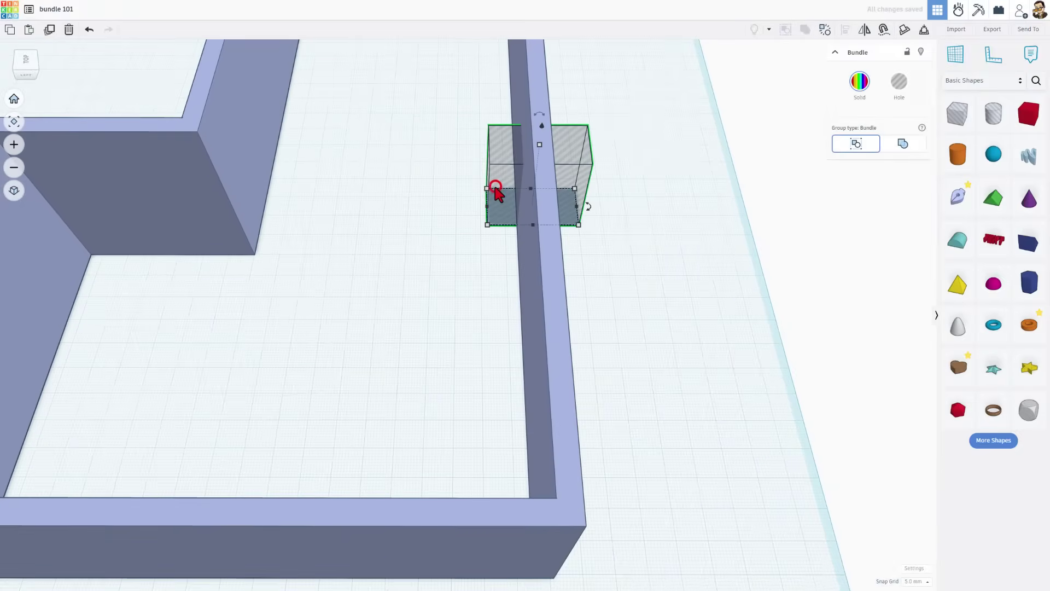
{"action": "key", "text": "Left"}
{"action": "right_click_drag", "start_coordinate": [615, 224], "coordinate": [607, 263]}
{"action": "left_click", "coordinate": [925, 582]}
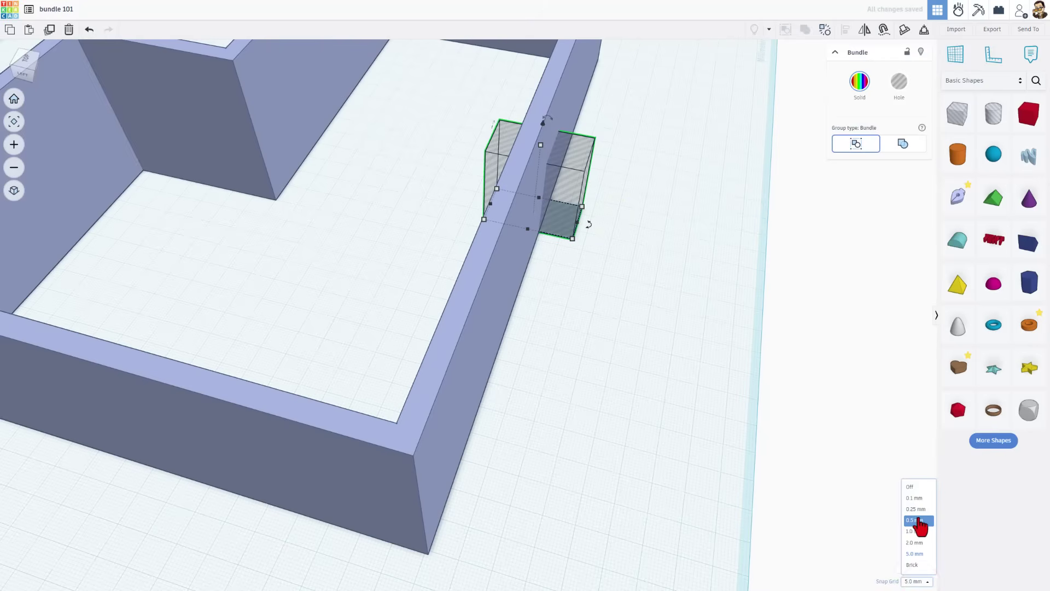
{"action": "left_click", "coordinate": [918, 531]}
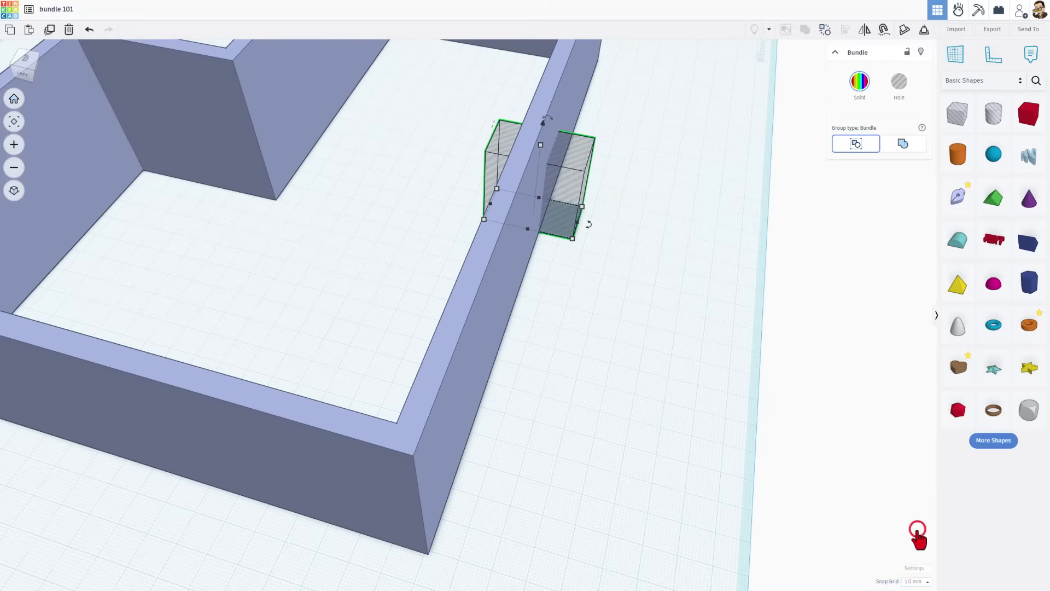
{"action": "key", "text": "Right"}
{"action": "key", "text": "Right"}
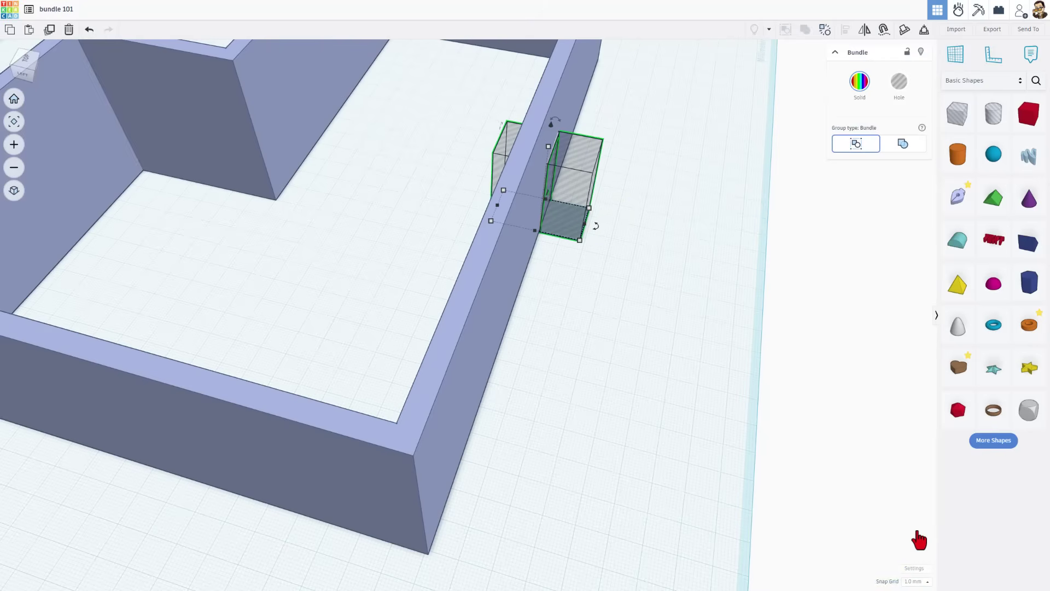
{"action": "right_click_drag", "start_coordinate": [894, 515], "coordinate": [666, 498]}
Step: Marquee-select the walls together with the door hole box
{"action": "left_click", "coordinate": [666, 498]}
{"action": "left_click", "coordinate": [647, 444]}
{"action": "left_click", "coordinate": [546, 268]}
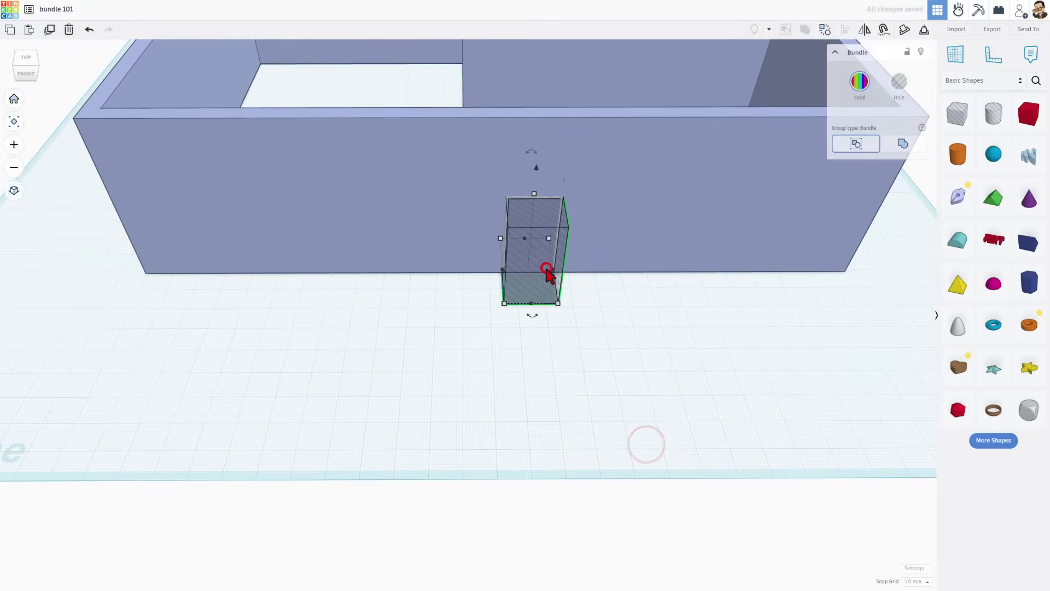
{"action": "right_click_drag", "start_coordinate": [123, 320], "coordinate": [376, 436]}
{"action": "left_click", "coordinate": [374, 431]}
{"action": "left_click_drag", "start_coordinate": [404, 374], "coordinate": [583, 237]}
Step: Group walls and door into a union with Ctrl+G and view the door from several angles
{"action": "key", "text": "ctrl+g"}
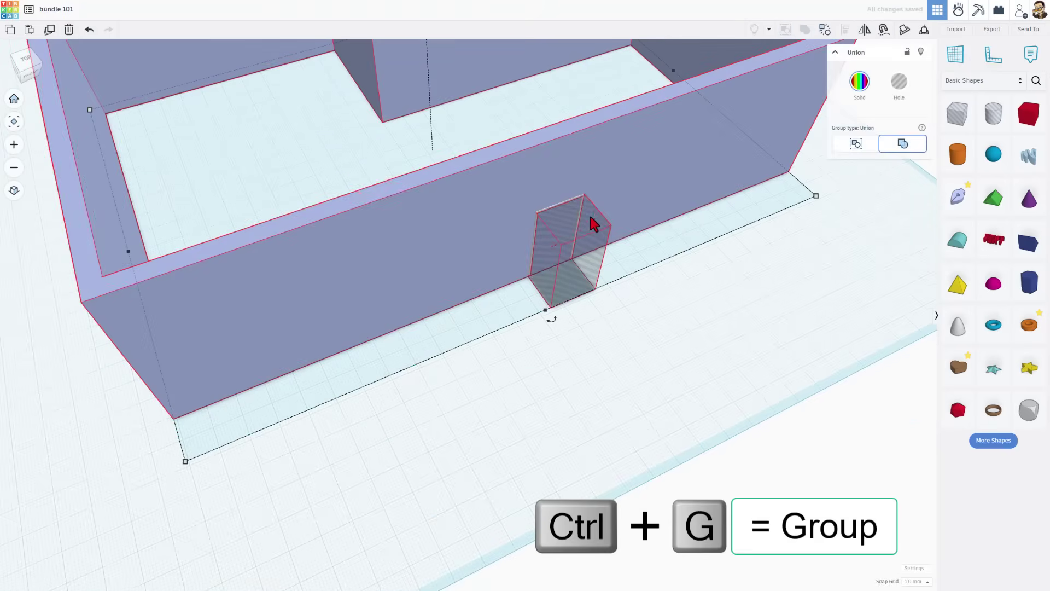
{"action": "right_click_drag", "start_coordinate": [786, 211], "coordinate": [508, 226]}
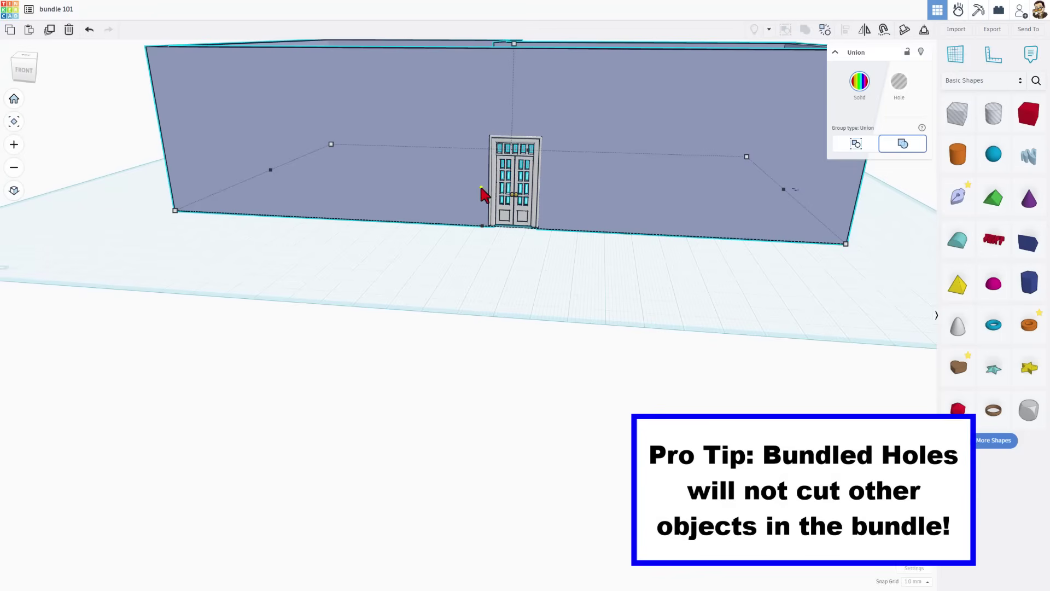
{"action": "right_click_drag", "start_coordinate": [482, 187], "coordinate": [541, 192]}
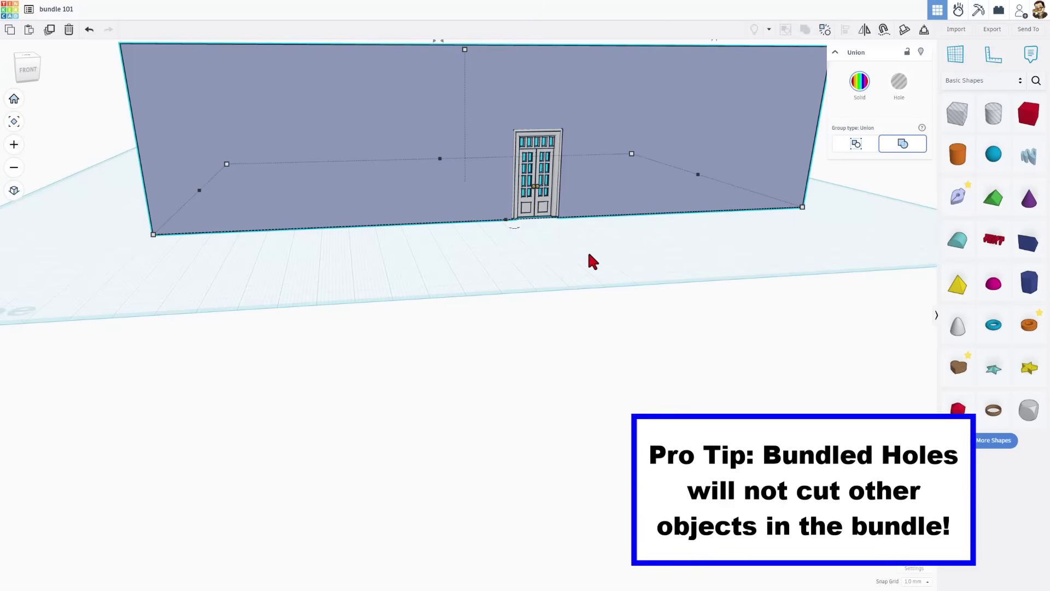
{"action": "right_click_drag", "start_coordinate": [563, 197], "coordinate": [248, 224]}
{"action": "right_click_drag", "start_coordinate": [130, 230], "coordinate": [520, 359]}
{"action": "right_click_drag", "start_coordinate": [624, 372], "coordinate": [608, 388]}
{"action": "right_click_drag", "start_coordinate": [612, 263], "coordinate": [397, 346]}
{"action": "left_click", "coordinate": [438, 387]}
{"action": "left_click", "coordinate": [438, 291]}
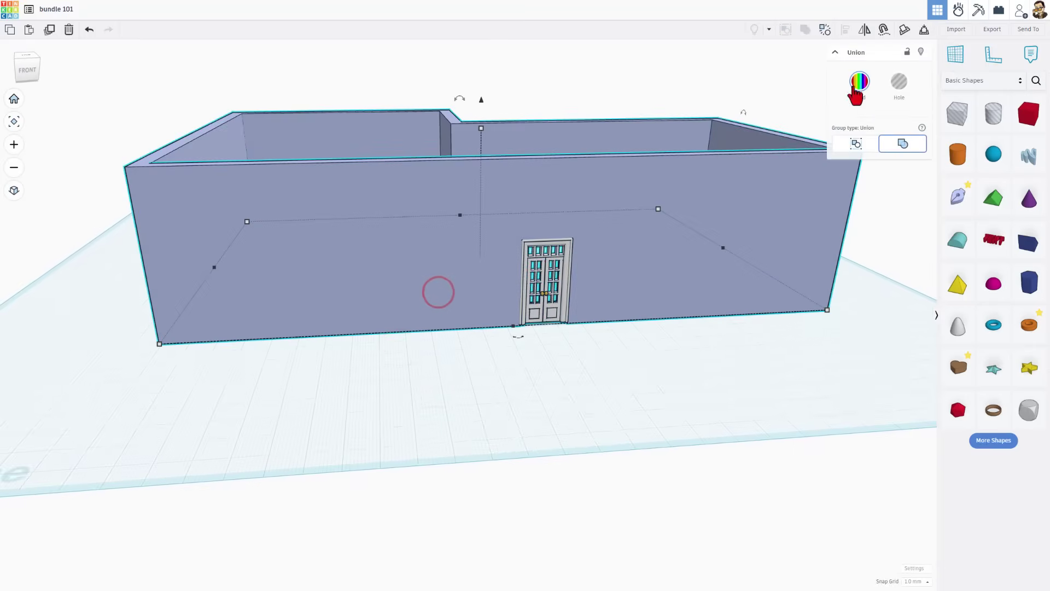
Step: Ungroup the union so the door reverts to a hole box, then focus the shape search field
{"action": "left_click", "coordinate": [824, 32]}
{"action": "left_click", "coordinate": [632, 456]}
{"action": "right_click_drag", "start_coordinate": [645, 439], "coordinate": [596, 462]}
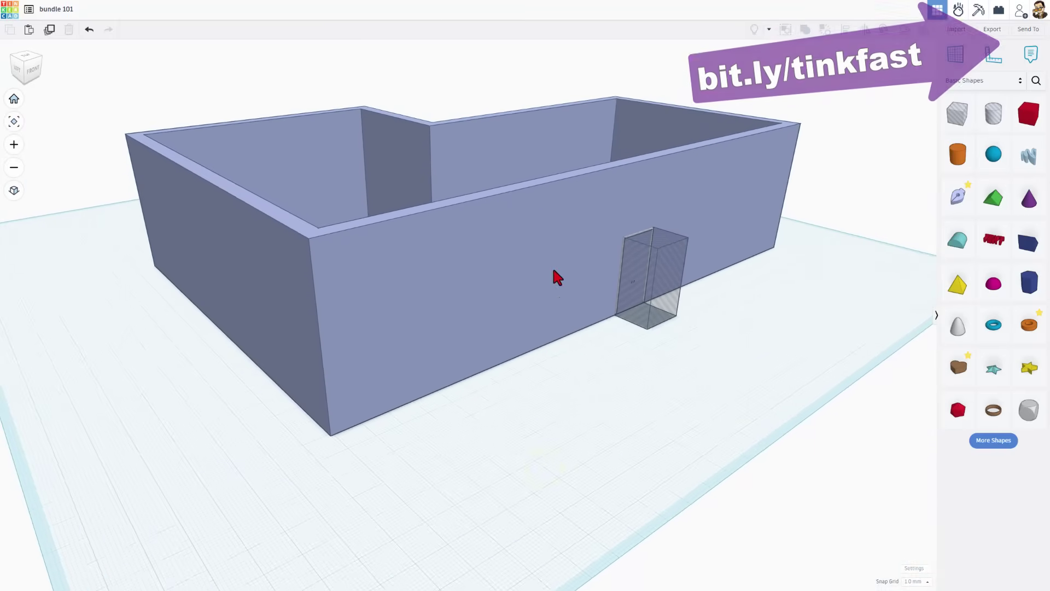
{"action": "right_click_drag", "start_coordinate": [659, 274], "coordinate": [432, 415]}
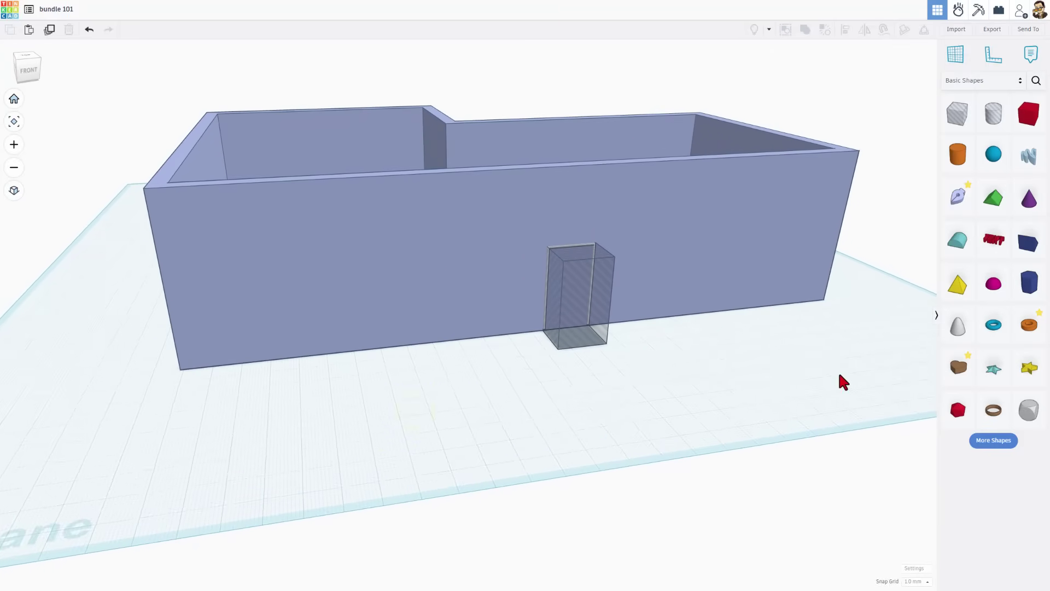
{"action": "left_click", "coordinate": [1036, 80]}
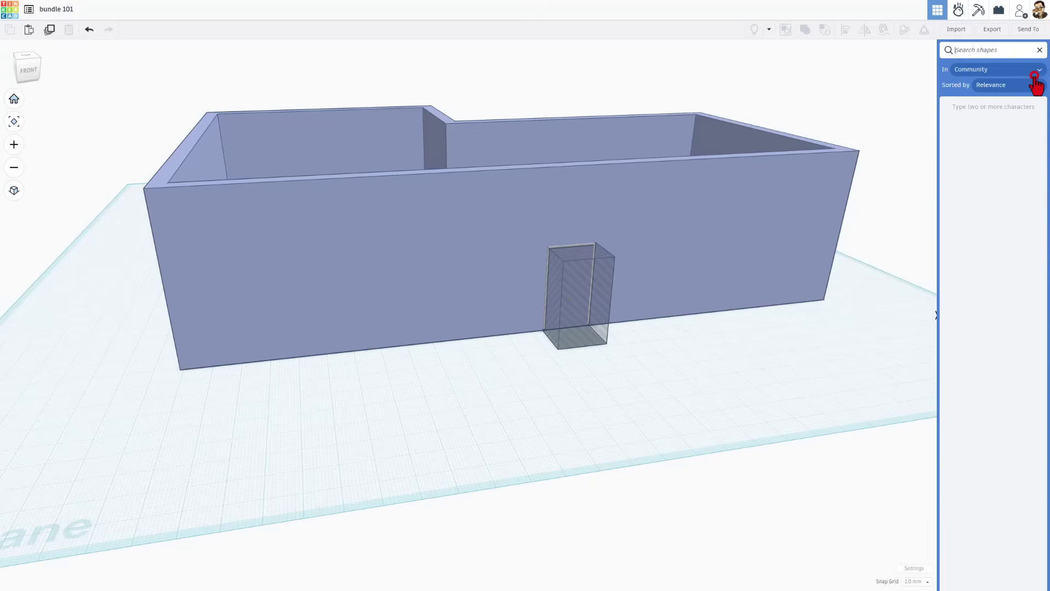
{"action": "left_click", "coordinate": [966, 51]}
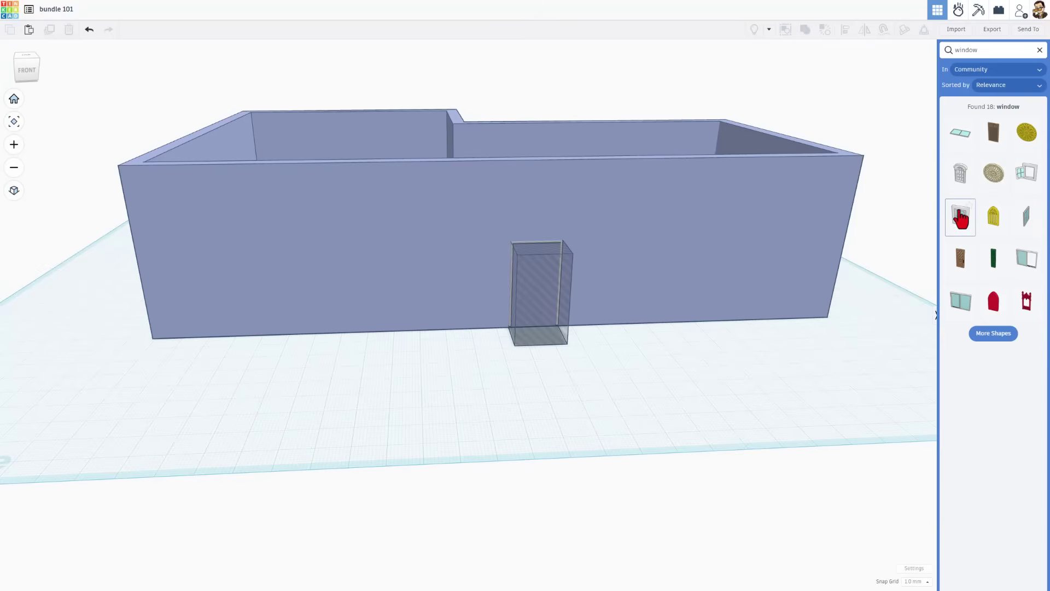
Step: Place the Window 4 Pane by the front wall, confirm its 66.00 height, and add a box hole
{"action": "left_click_drag", "start_coordinate": [961, 225], "coordinate": [703, 387]}
{"action": "right_click_drag", "start_coordinate": [628, 409], "coordinate": [710, 414]}
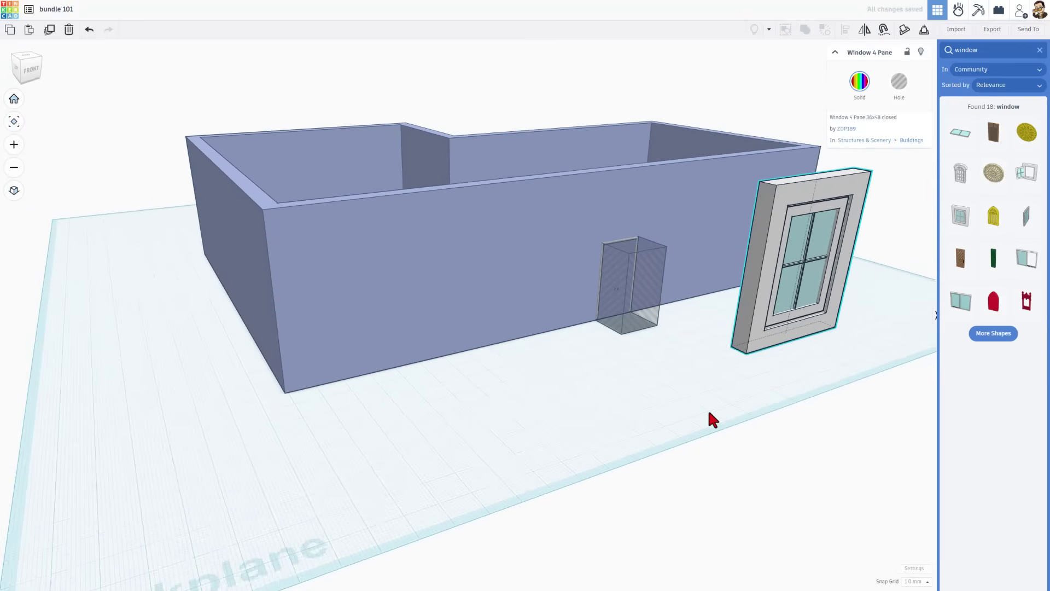
{"action": "middle_click_drag", "start_coordinate": [707, 408], "coordinate": [632, 408]}
{"action": "left_click", "coordinate": [642, 357]}
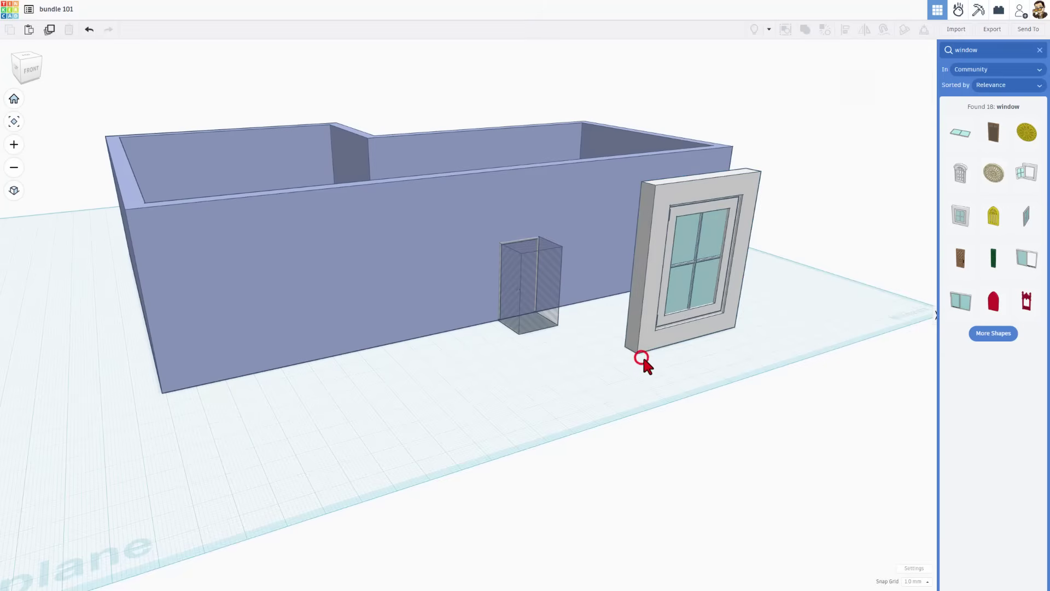
{"action": "left_click", "coordinate": [638, 346]}
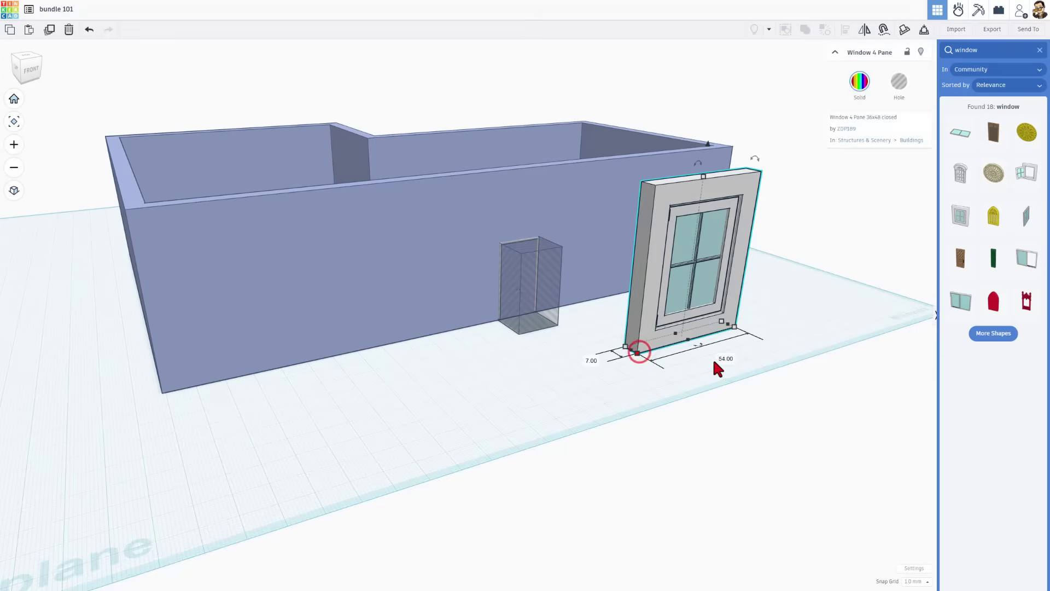
{"action": "left_click", "coordinate": [704, 176]}
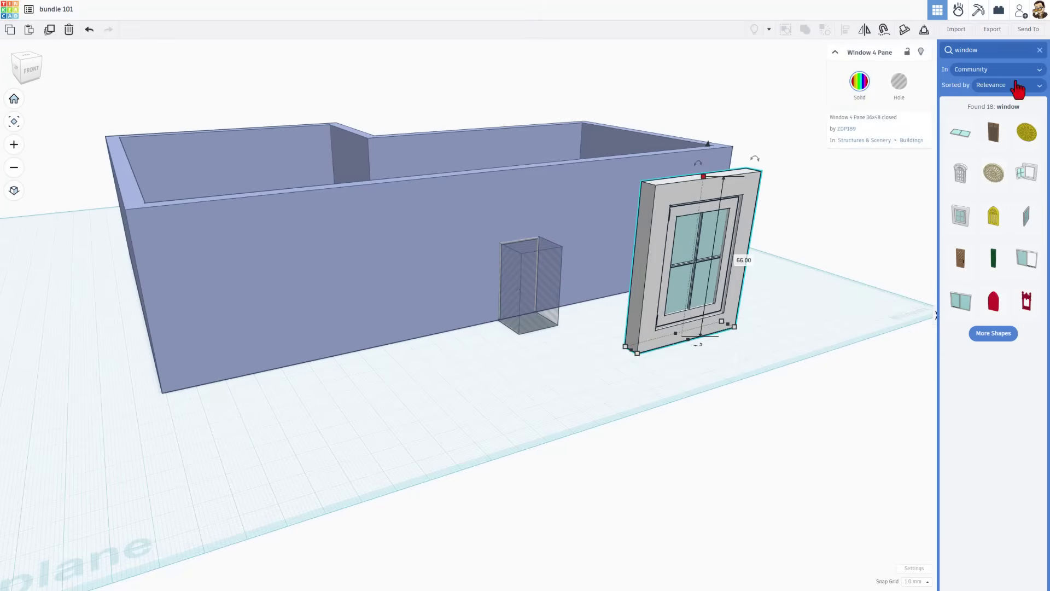
{"action": "left_click", "coordinate": [1040, 50]}
{"action": "left_click_drag", "start_coordinate": [955, 114], "coordinate": [680, 377]}
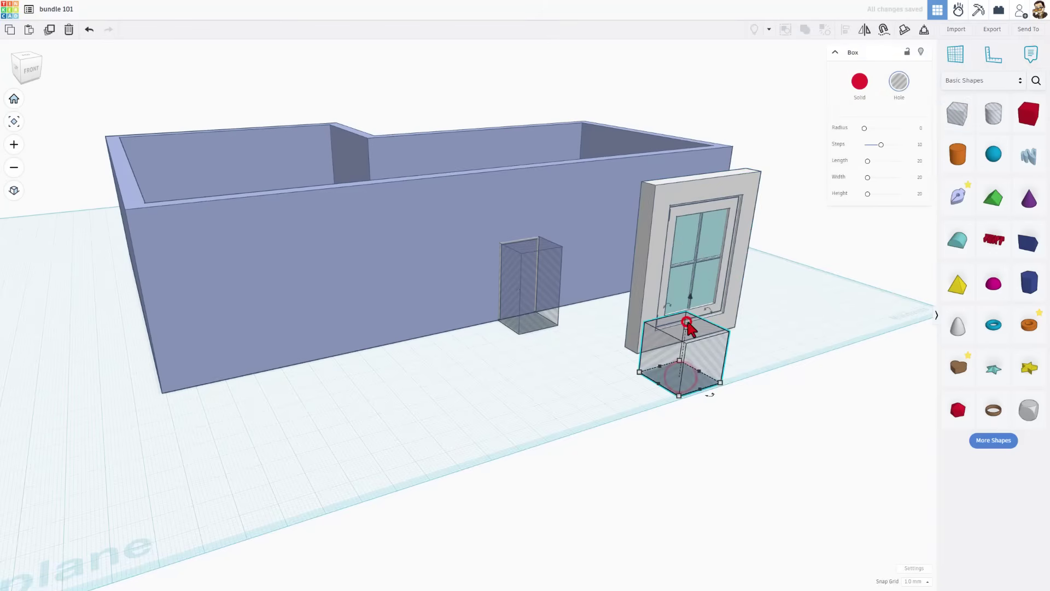
Step: Set the box hole's height to 66 and lengthen it to fit the window
{"action": "left_click", "coordinate": [738, 352]}
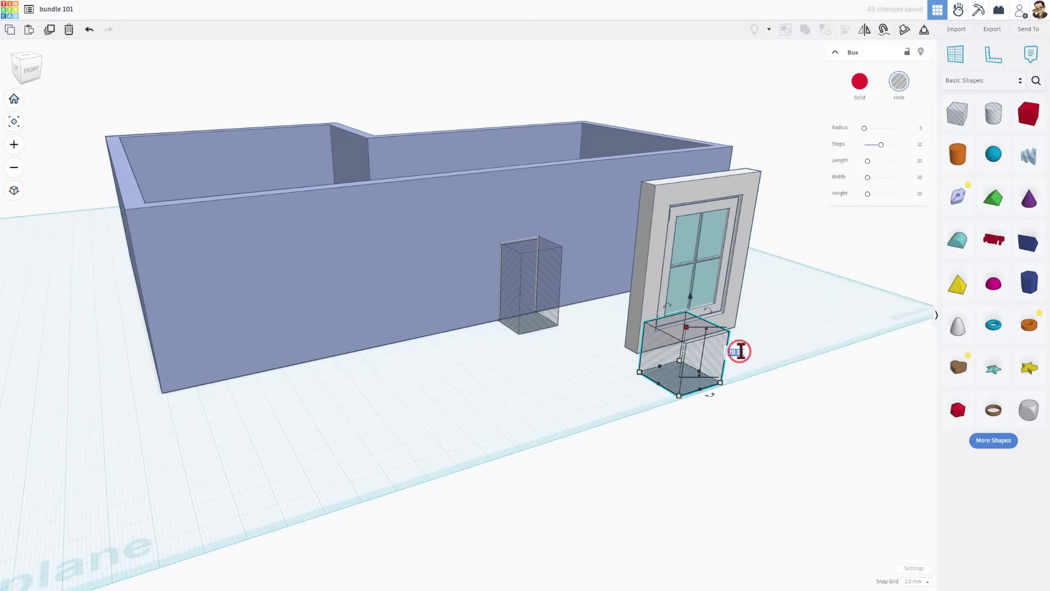
{"action": "type", "text": "66"}
{"action": "key", "text": "Return"}
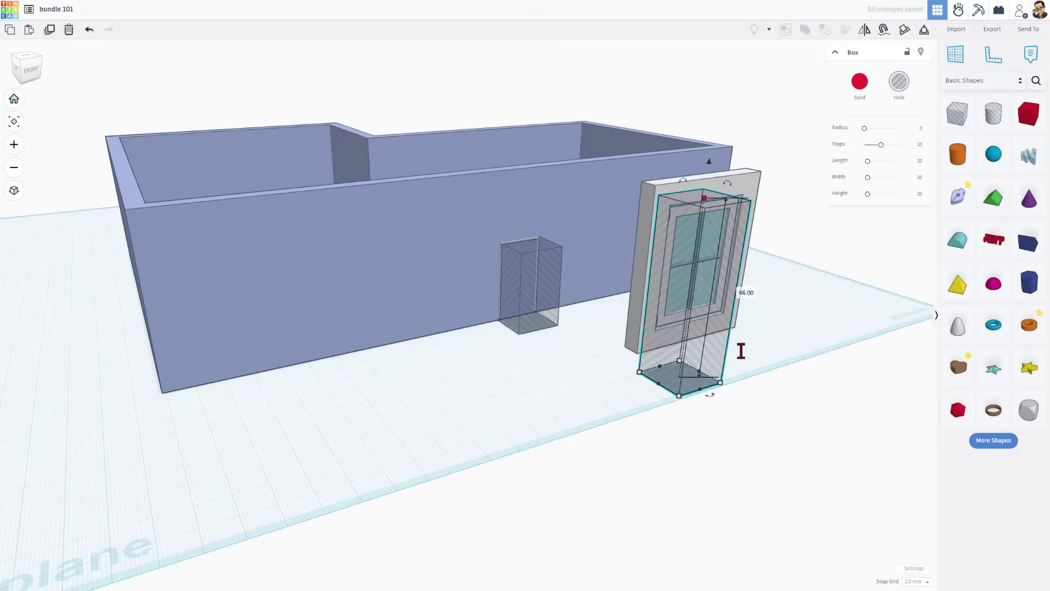
{"action": "left_click", "coordinate": [721, 382]}
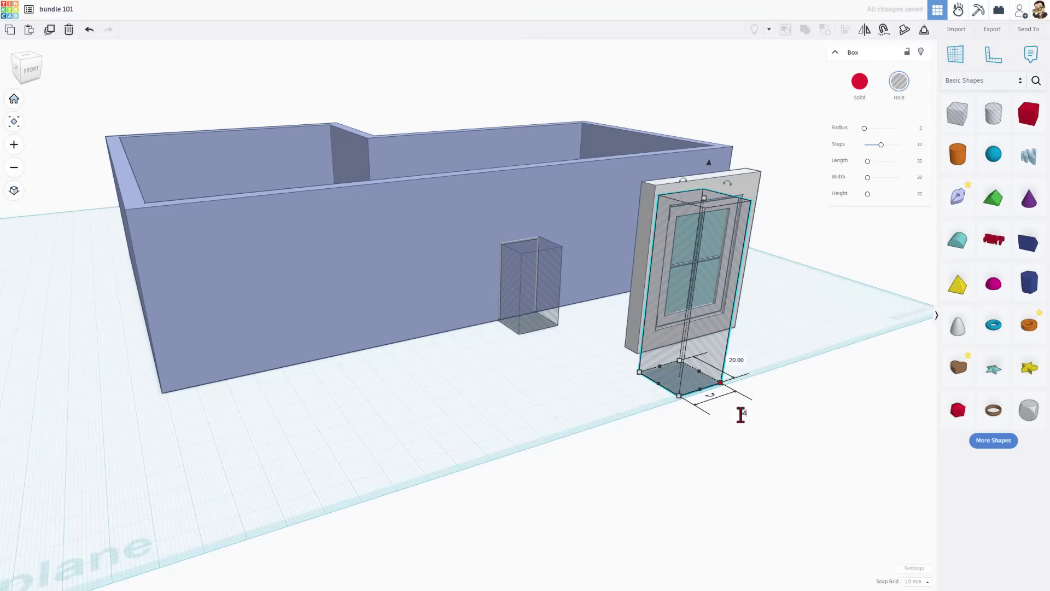
{"action": "key", "text": "Return"}
Step: Select the window and box hole together and align them
{"action": "key", "text": "l"}
{"action": "left_click", "coordinate": [573, 380]}
{"action": "left_click_drag", "start_coordinate": [590, 333], "coordinate": [660, 392]}
{"action": "key", "text": "l"}
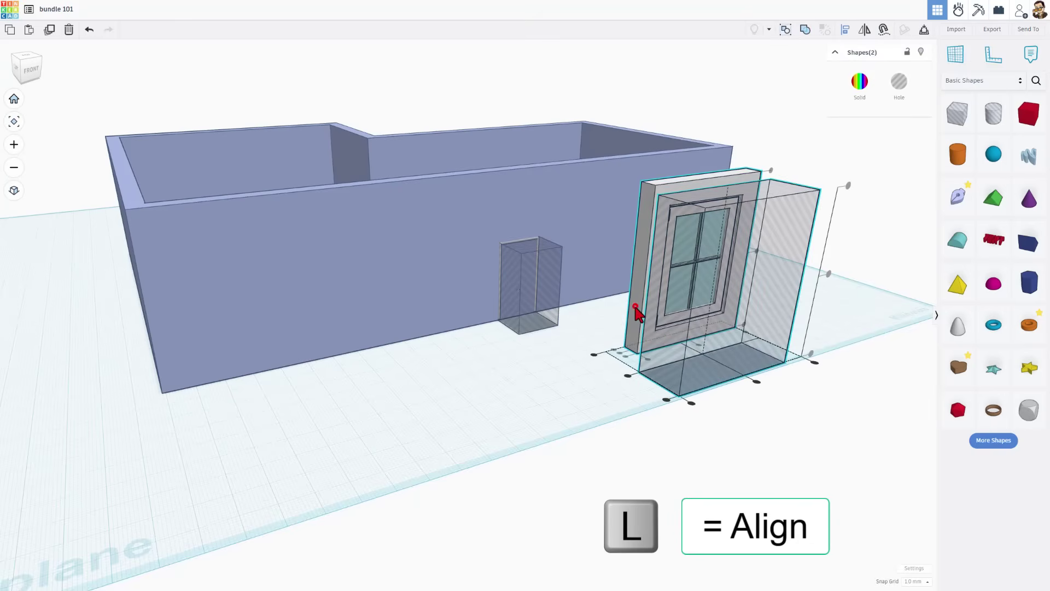
{"action": "left_click", "coordinate": [620, 354]}
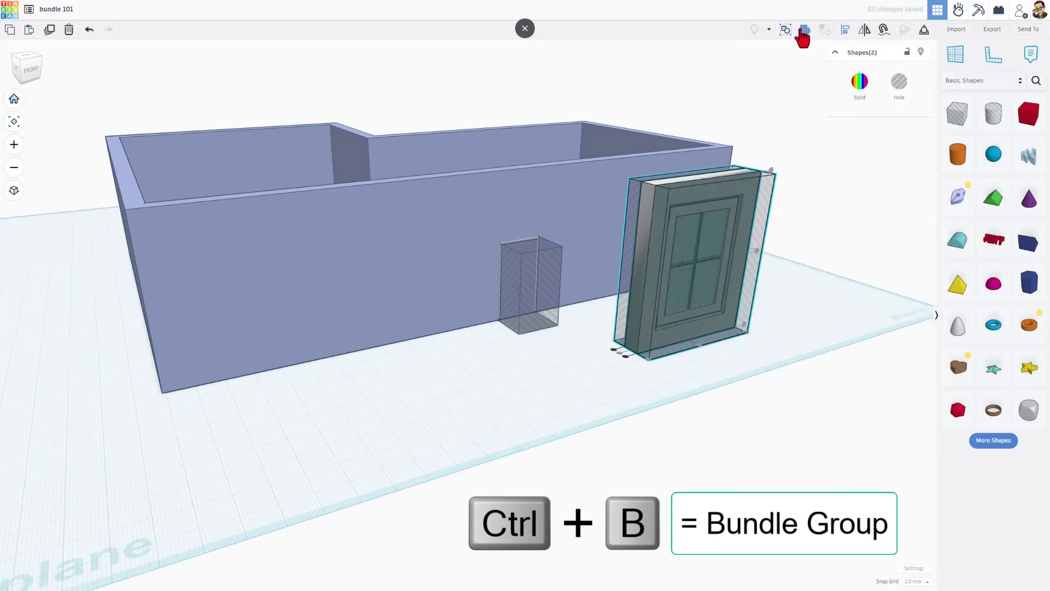
Step: Bundle the window with its hole and shrink it uniformly to 42 tall
{"action": "left_click", "coordinate": [786, 30]}
{"action": "right_click_drag", "start_coordinate": [740, 392], "coordinate": [638, 295]}
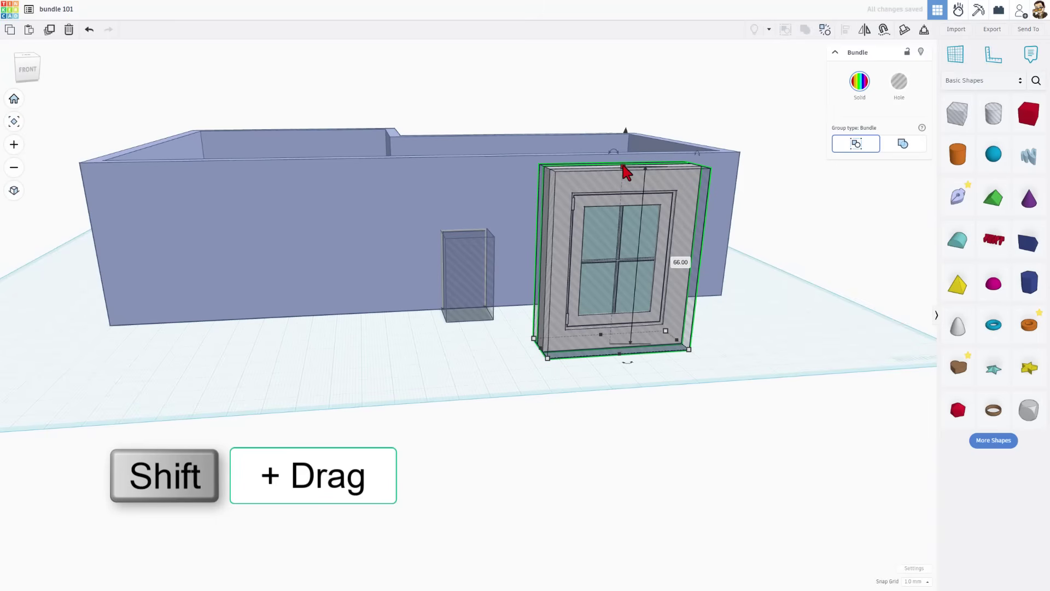
{"action": "left_click_drag", "start_coordinate": [623, 170], "coordinate": [536, 288], "text": "shift"}
{"action": "right_click_drag", "start_coordinate": [536, 288], "coordinate": [625, 359]}
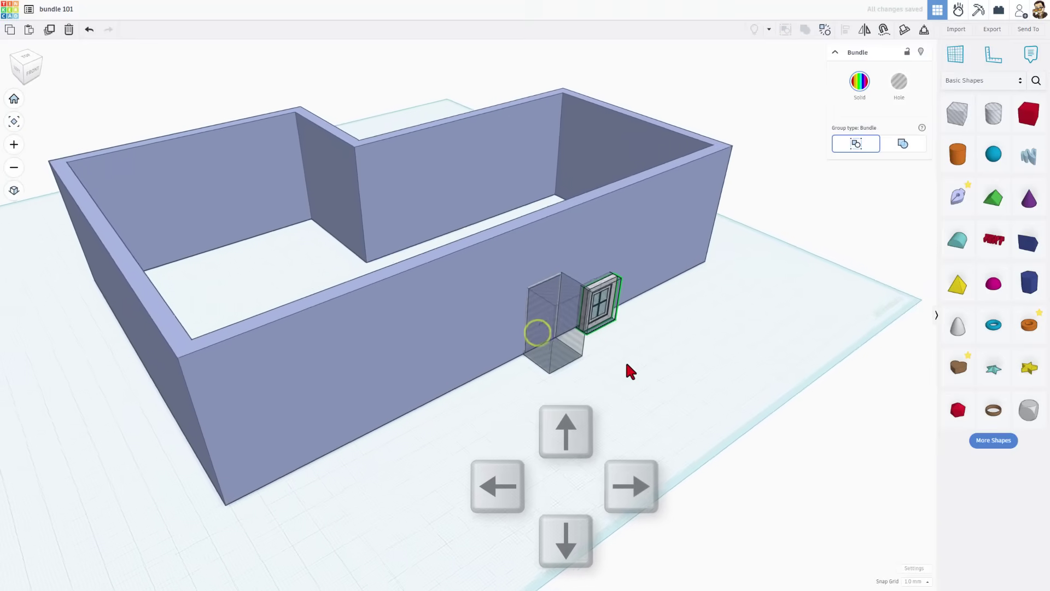
Step: Set the window high in the front wall, then duplicate it and slide the copy right
{"action": "key", "text": "Up"}
{"action": "key", "text": "Up"}
{"action": "key", "text": "Up"}
{"action": "key", "text": "Up"}
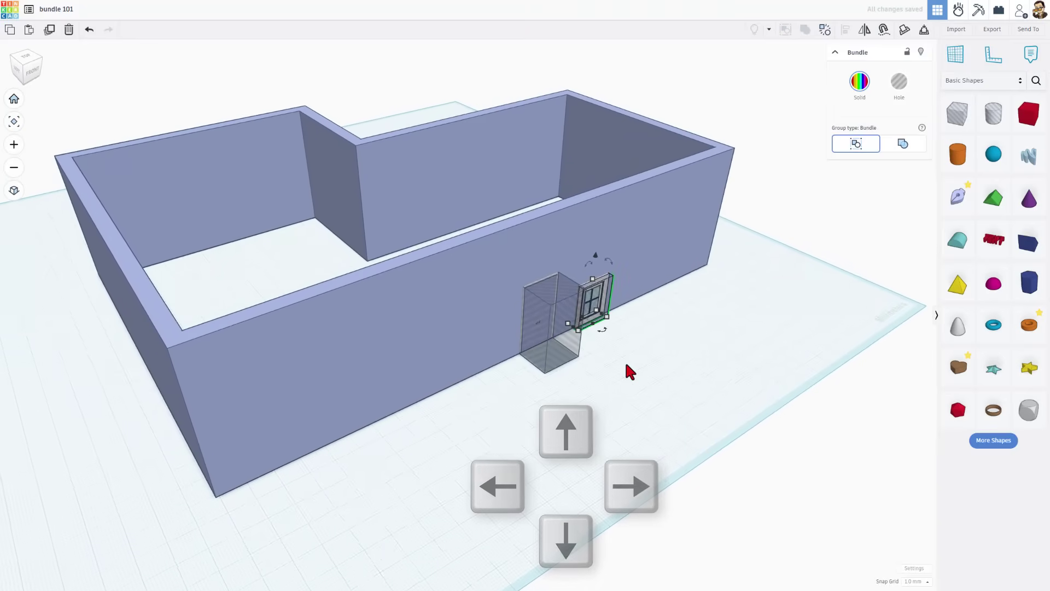
{"action": "key", "text": "ctrl+Up"}
{"action": "key", "text": "ctrl+Up"}
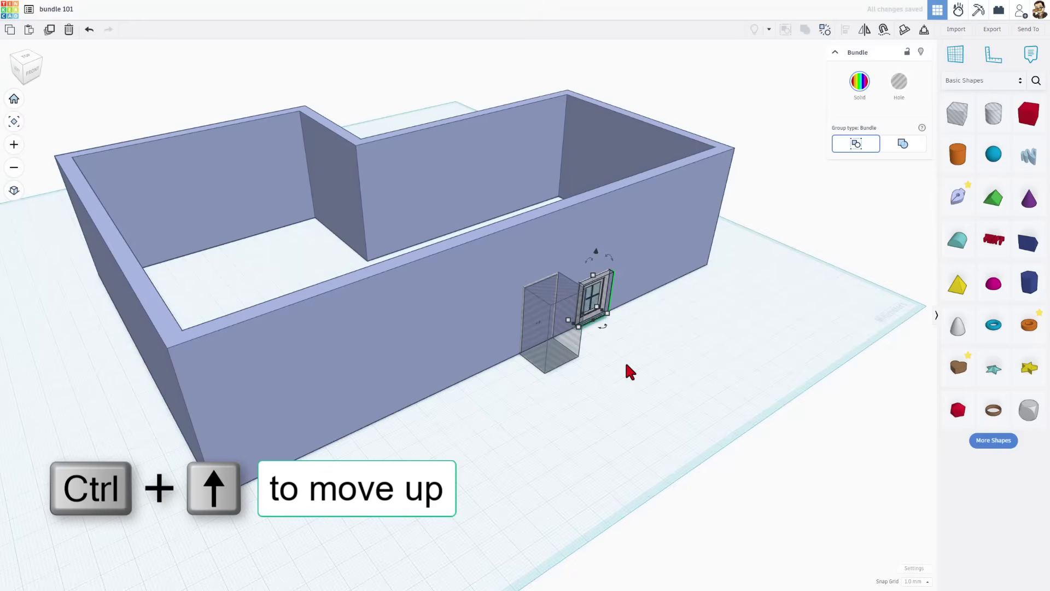
{"action": "key", "text": "ctrl+shift+Up"}
{"action": "key", "text": "ctrl+shift+Up"}
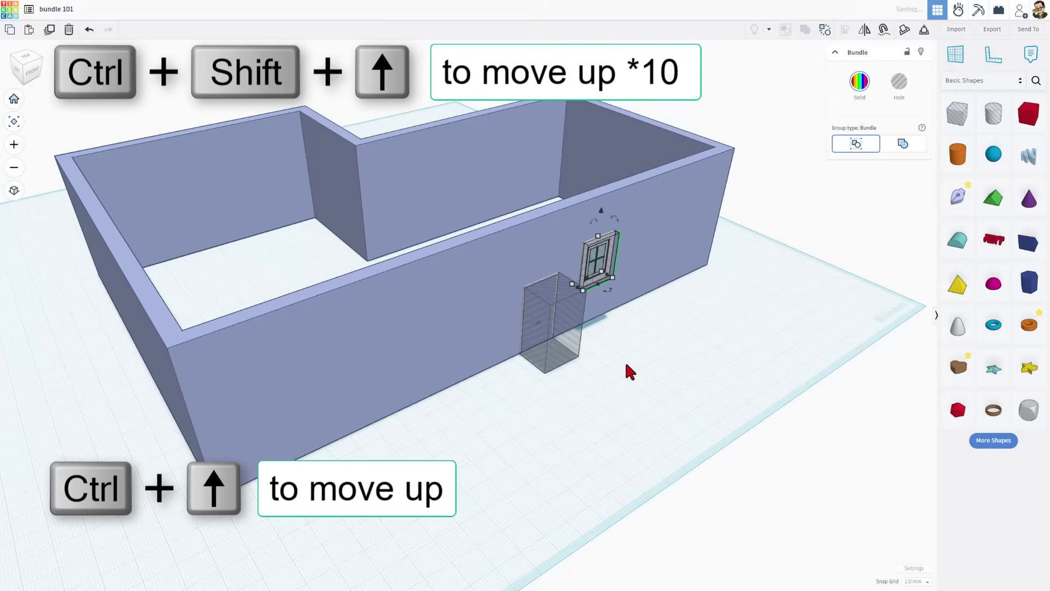
{"action": "key", "text": "ctrl+shift+Up"}
{"action": "key", "text": "ctrl+shift+Up"}
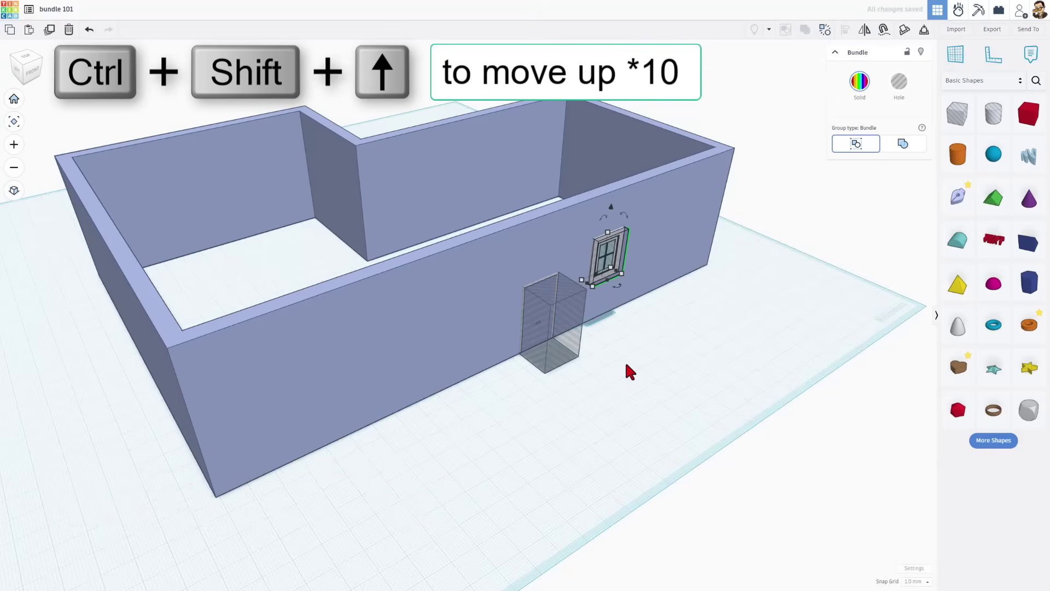
{"action": "key", "text": "ctrl+d"}
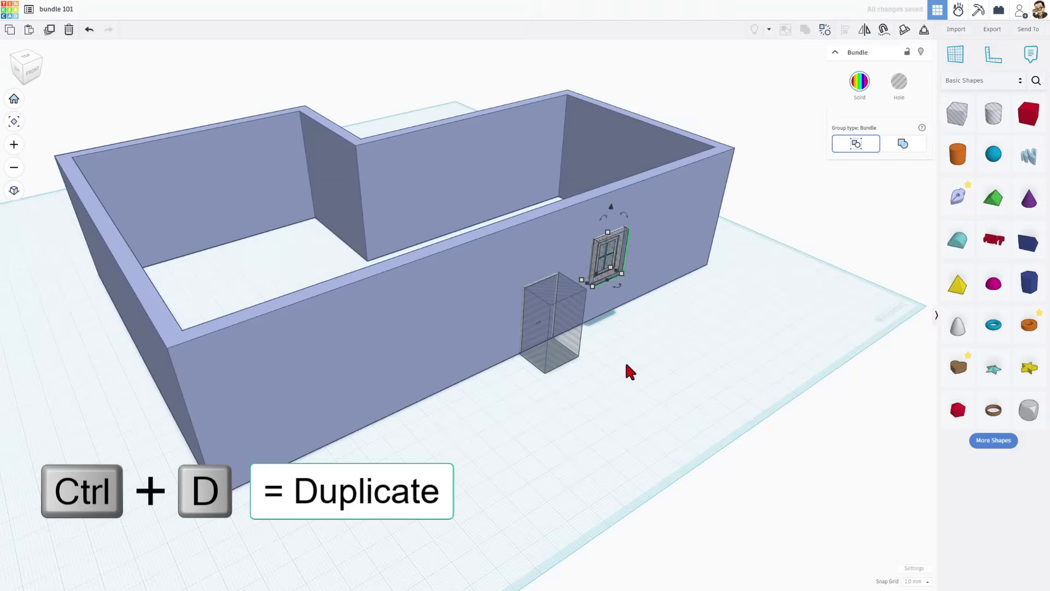
{"action": "key", "text": "shift+Right"}
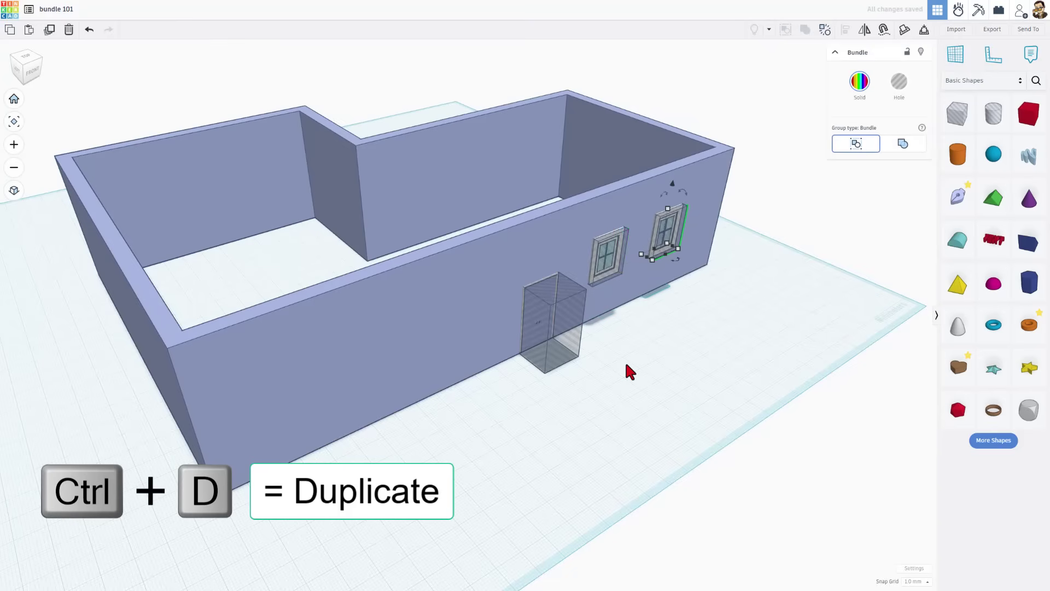
{"action": "right_click_drag", "start_coordinate": [624, 360], "coordinate": [504, 297]}
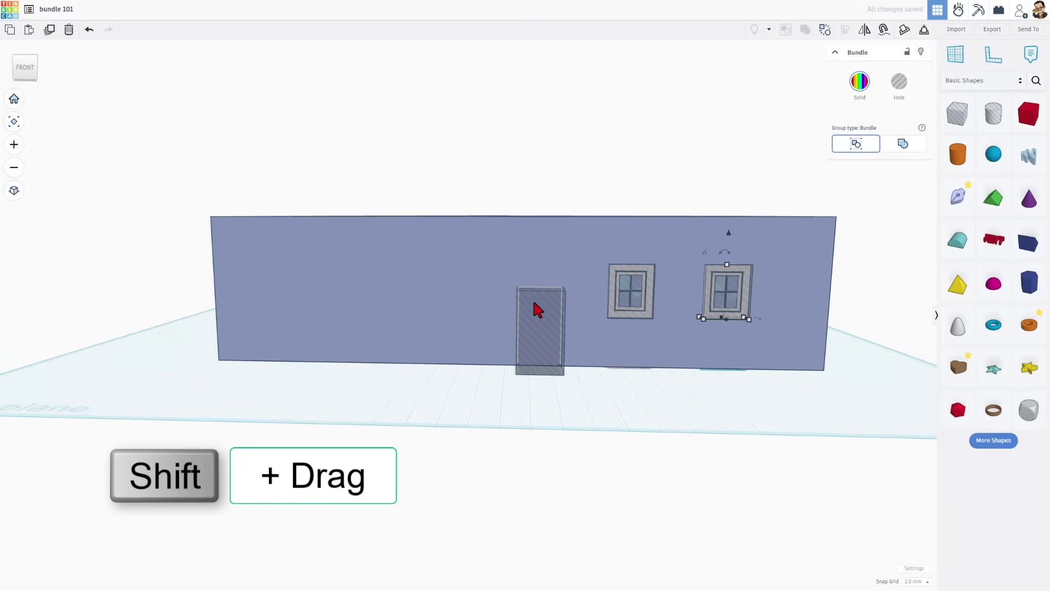
Step: Enlarge the door bundle uniformly to 46 tall, then select both windows
{"action": "left_click", "coordinate": [542, 317]}
{"action": "left_click_drag", "start_coordinate": [540, 286], "coordinate": [542, 263], "text": "shift"}
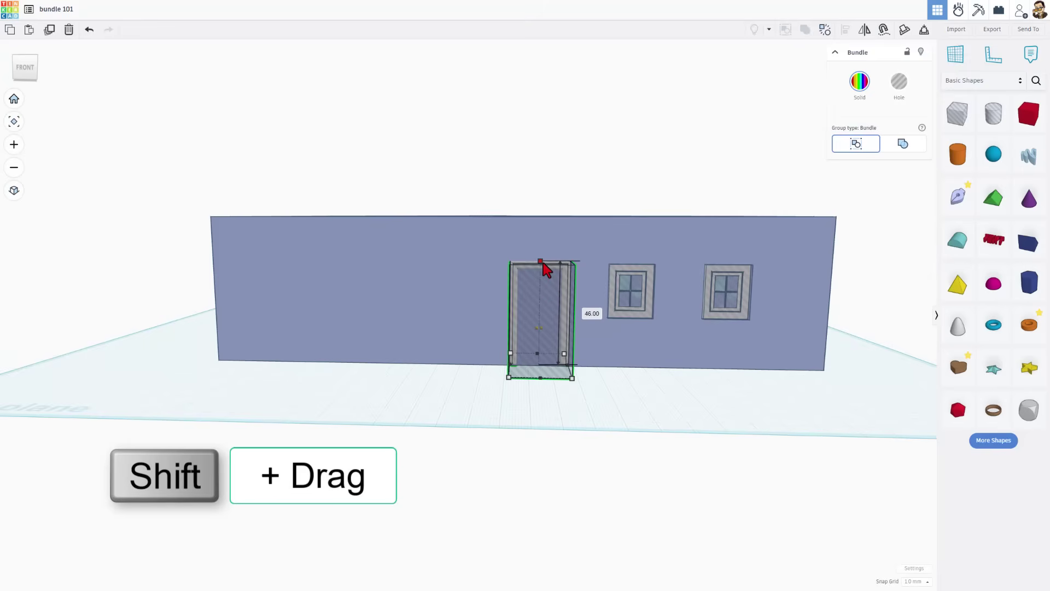
{"action": "left_click", "coordinate": [643, 287]}
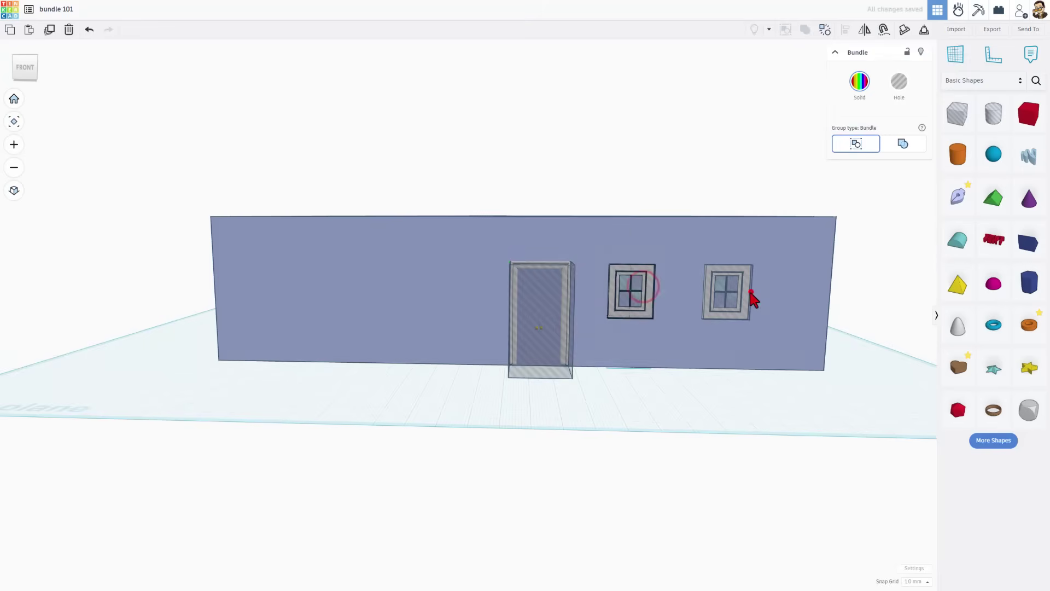
{"action": "left_click", "coordinate": [751, 296]}
{"action": "left_click", "coordinate": [733, 288]}
{"action": "left_click", "coordinate": [632, 296], "text": "shift"}
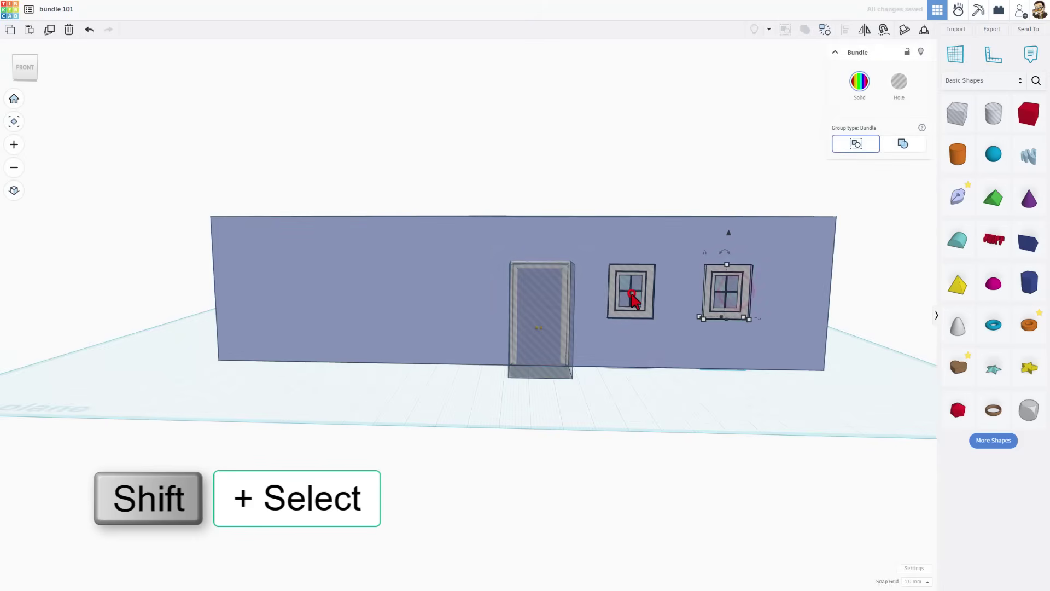
Step: Lower both windows a few steps, shift them slightly right, and select all shapes
{"action": "key", "text": "ctrl+Down"}
{"action": "key", "text": "ctrl+Down"}
{"action": "key", "text": "ctrl+Down"}
{"action": "key", "text": "ctrl+Down"}
{"action": "key", "text": "ctrl+Down"}
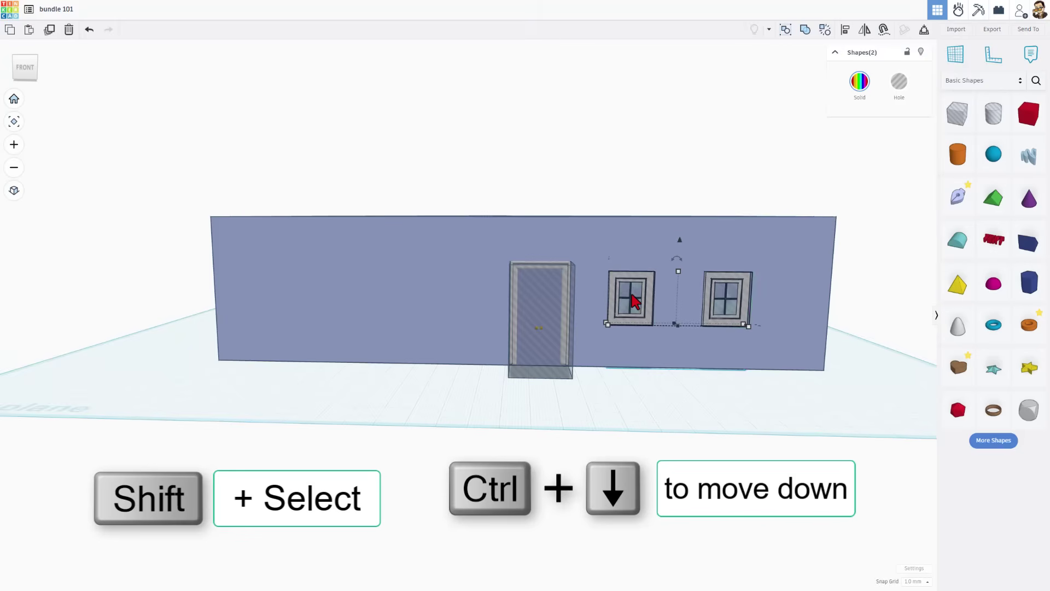
{"action": "key", "text": "Right"}
{"action": "key", "text": "Right"}
{"action": "key", "text": "Right"}
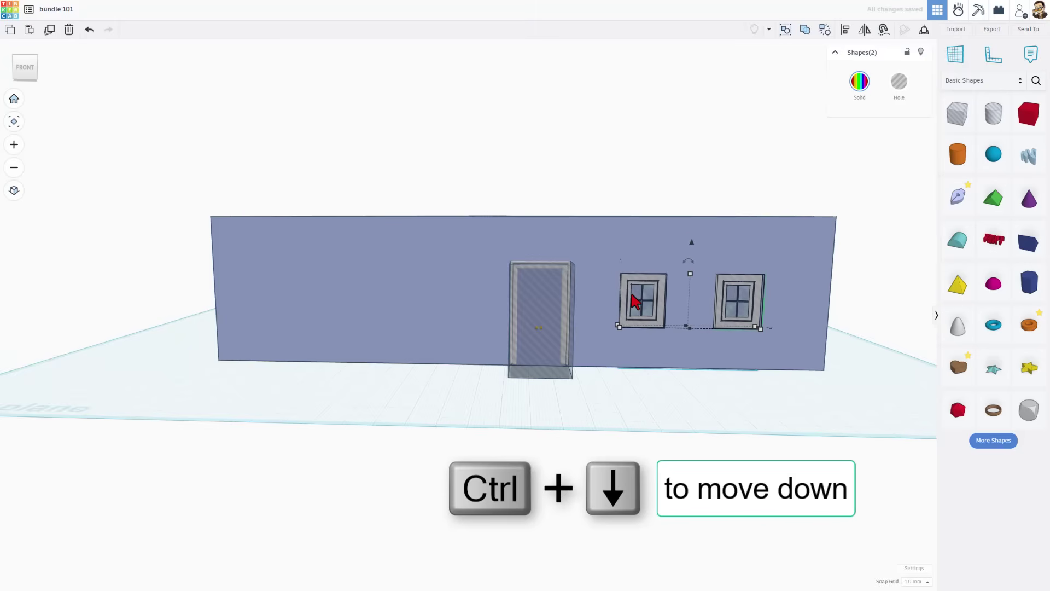
{"action": "left_click", "coordinate": [679, 388]}
{"action": "right_click_drag", "start_coordinate": [684, 399], "coordinate": [779, 295]}
{"action": "left_click_drag", "start_coordinate": [811, 196], "coordinate": [499, 346]}
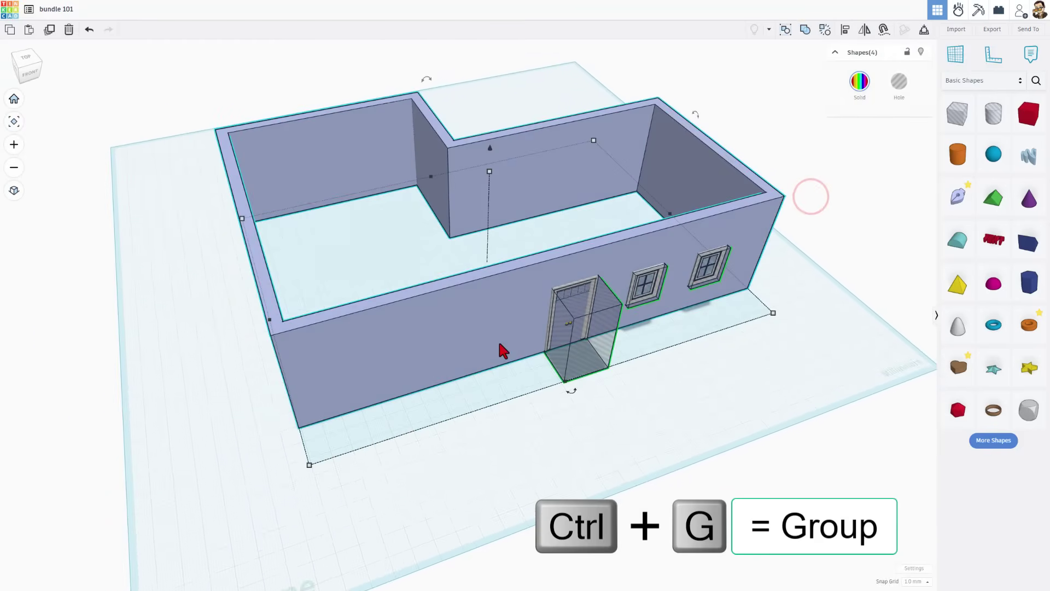
Step: Group the walls, double door and both windows into one union, then inspect the house from several angles
{"action": "key", "text": "ctrl+g"}
{"action": "right_click_drag", "start_coordinate": [764, 389], "coordinate": [654, 345]}
{"action": "right_click_drag", "start_coordinate": [400, 280], "coordinate": [814, 117]}
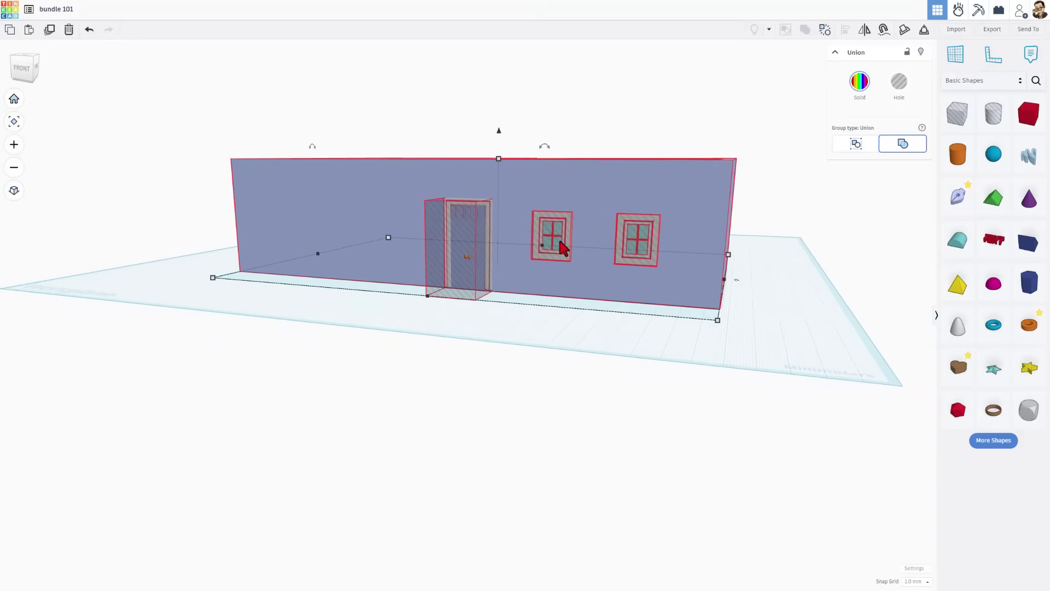
{"action": "right_click_drag", "start_coordinate": [494, 303], "coordinate": [456, 322]}
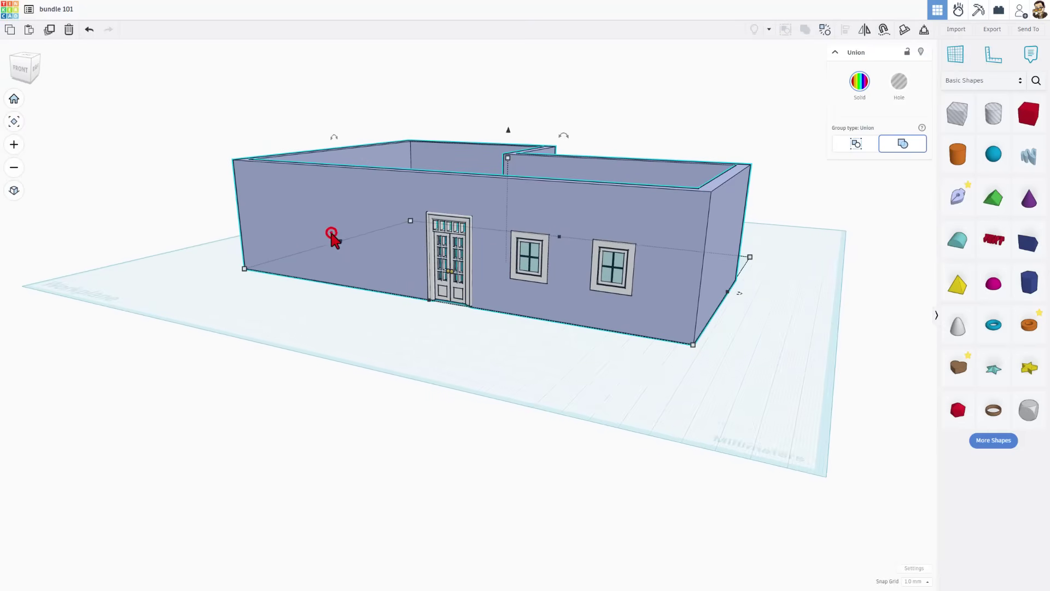
{"action": "double_click", "coordinate": [329, 230]}
Step: Recolour the walls inside the house group magenta from the Solid colour presets
{"action": "left_click", "coordinate": [333, 218]}
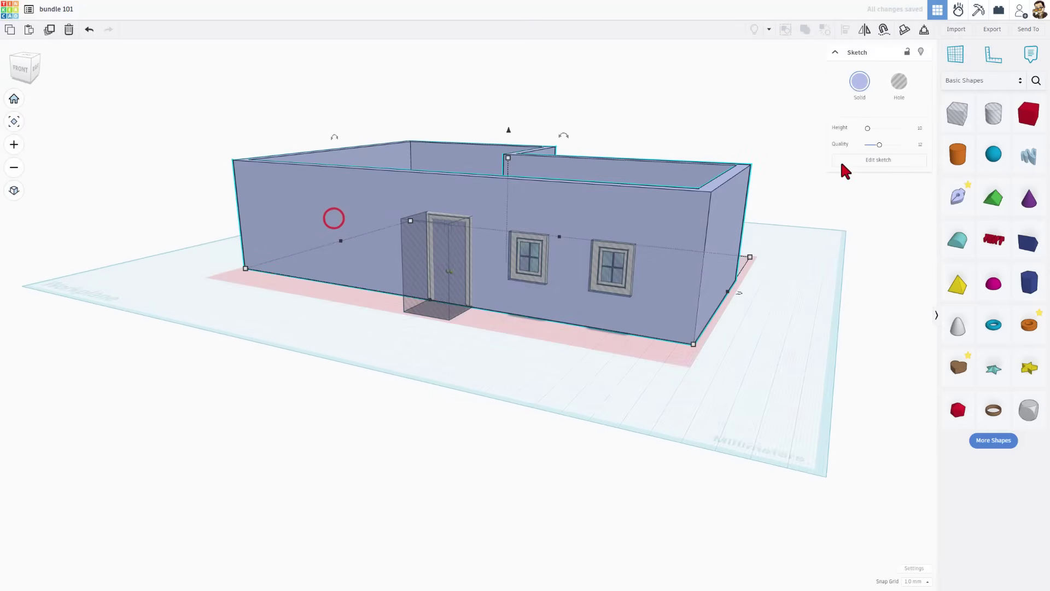
{"action": "left_click", "coordinate": [859, 83]}
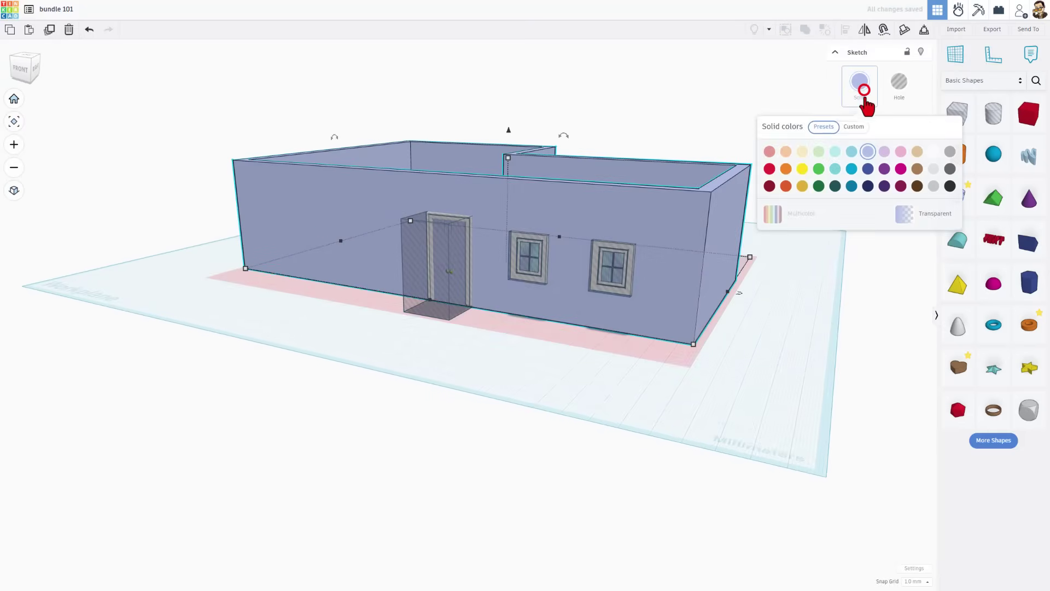
{"action": "left_click", "coordinate": [917, 186]}
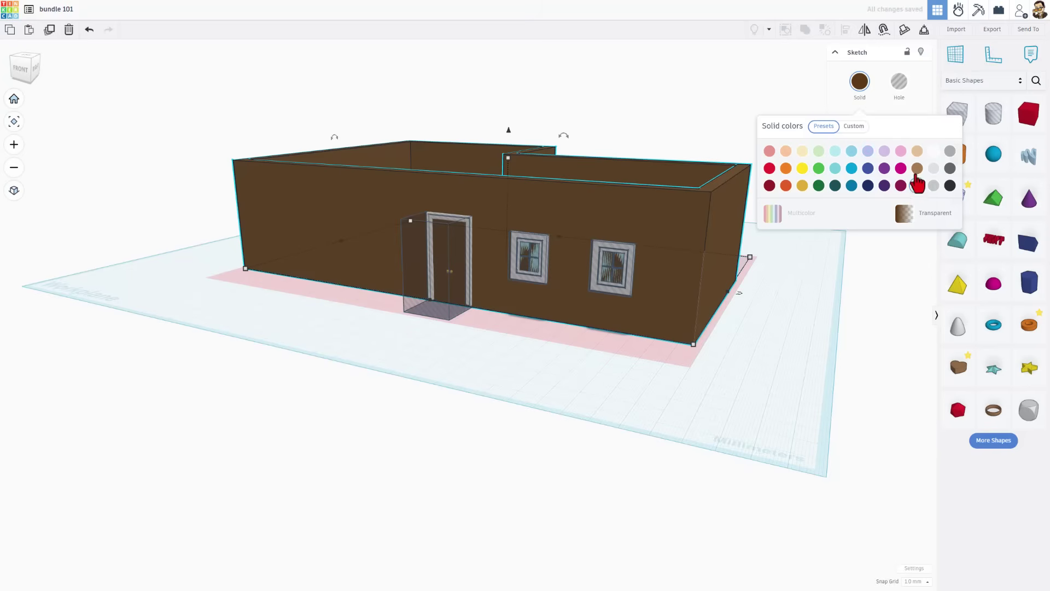
{"action": "left_click", "coordinate": [917, 169]}
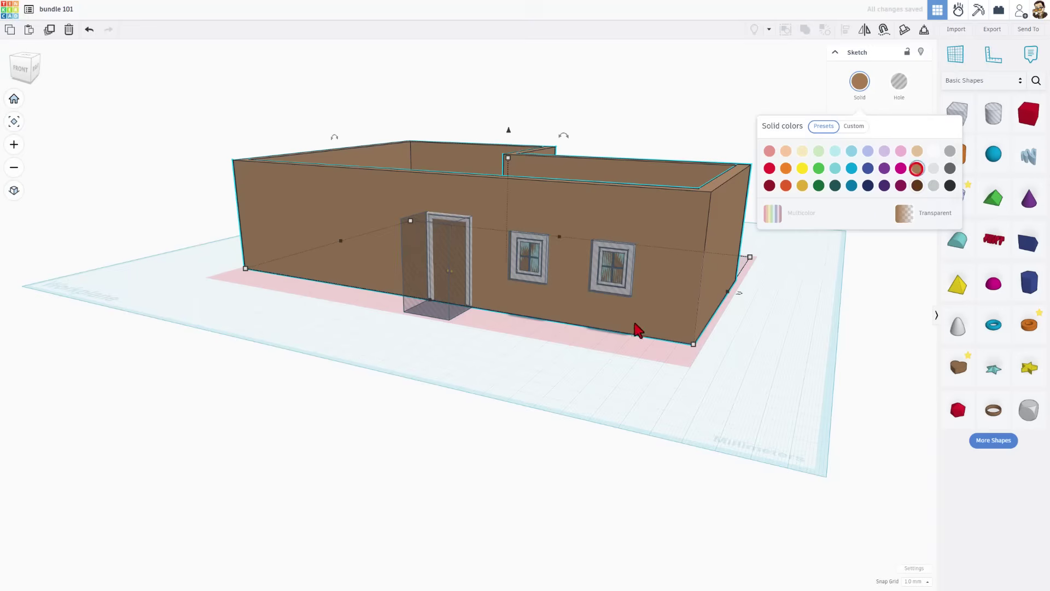
{"action": "left_click", "coordinate": [901, 168]}
{"action": "left_click", "coordinate": [528, 366]}
{"action": "right_click_drag", "start_coordinate": [465, 377], "coordinate": [572, 418]}
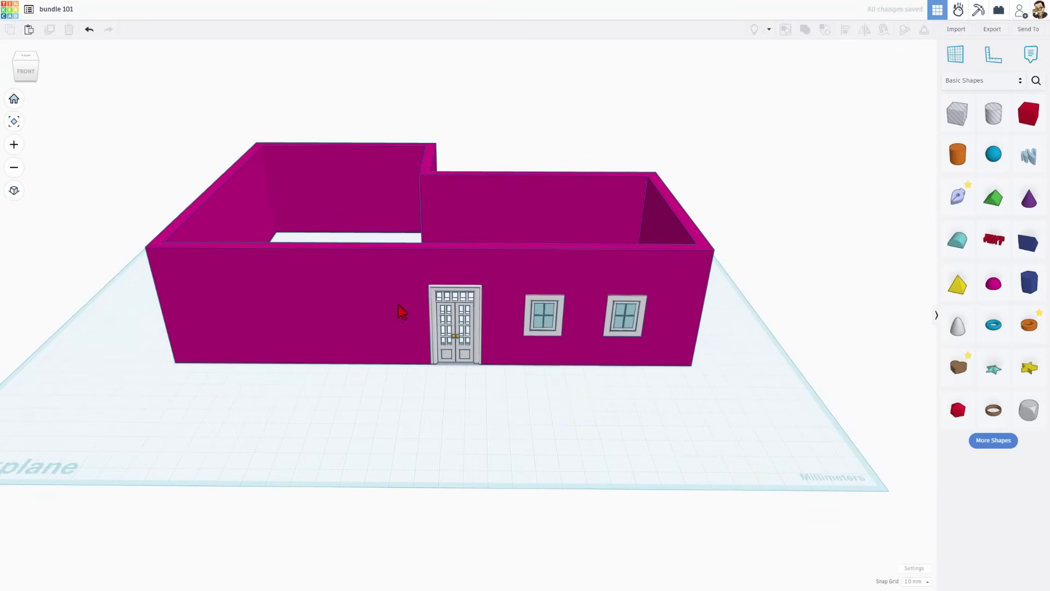
{"action": "left_click", "coordinate": [488, 326]}
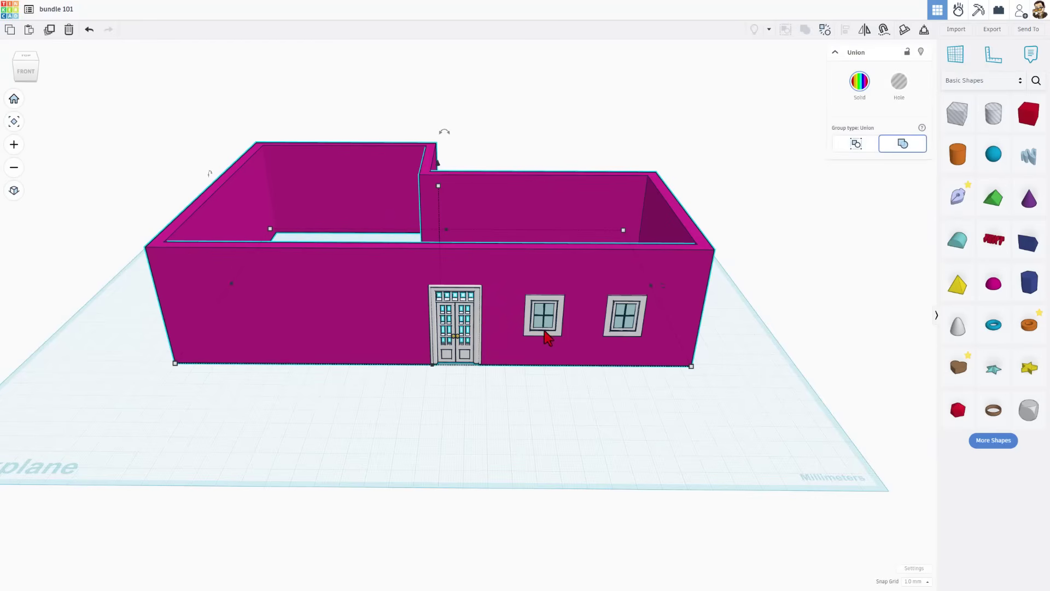
Step: Place a red box and an overlapping cylinder hole in front of the house
{"action": "left_click", "coordinate": [485, 450]}
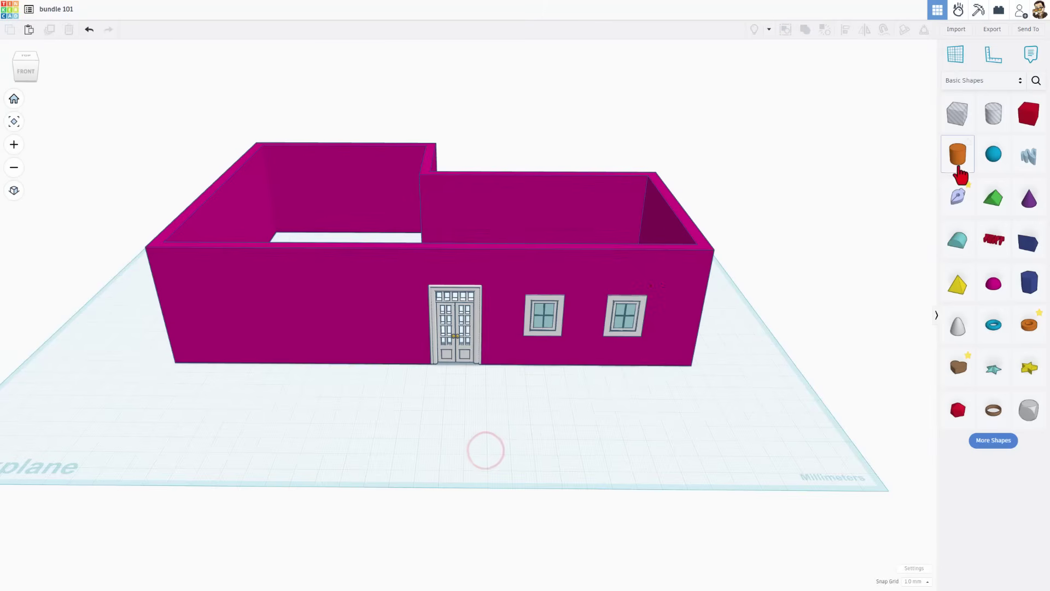
{"action": "left_click_drag", "start_coordinate": [1000, 137], "coordinate": [528, 427]}
{"action": "left_click_drag", "start_coordinate": [993, 113], "coordinate": [570, 448]}
Step: Select just the box and cylinder together and bring up the Export options
{"action": "left_click", "coordinate": [427, 453]}
{"action": "left_click_drag", "start_coordinate": [456, 409], "coordinate": [568, 456]}
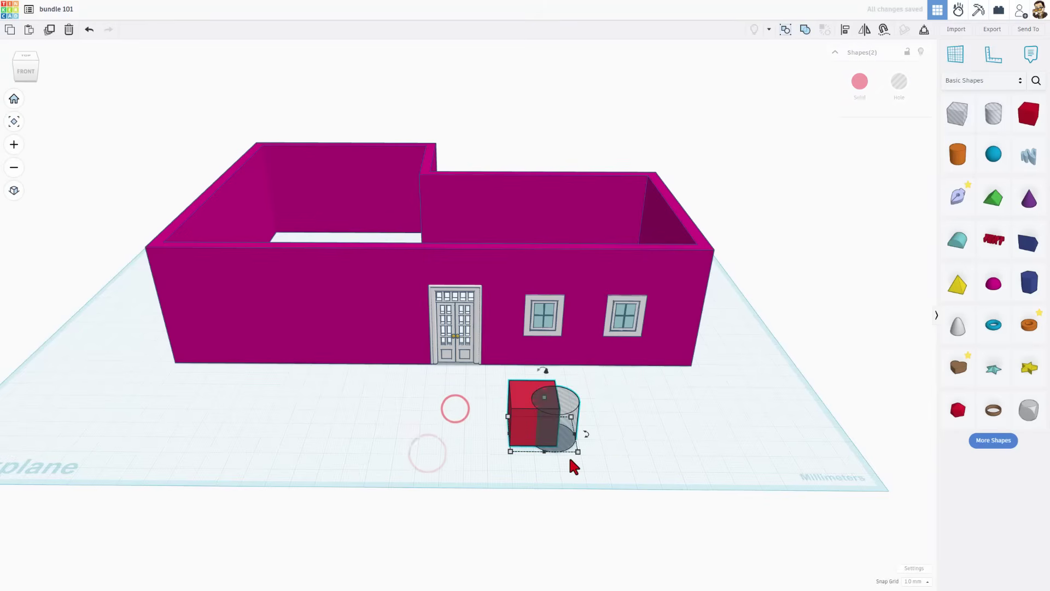
{"action": "left_click", "coordinate": [992, 30]}
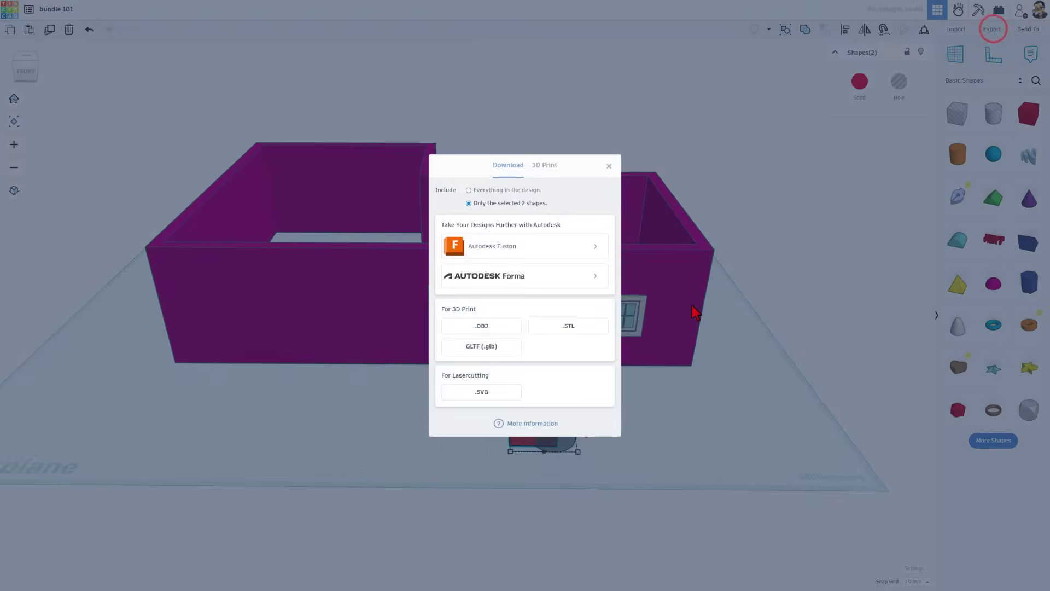
Step: Export the two selected shapes as STL, saving bundle 101.stl into Downloads
{"action": "left_click", "coordinate": [555, 326]}
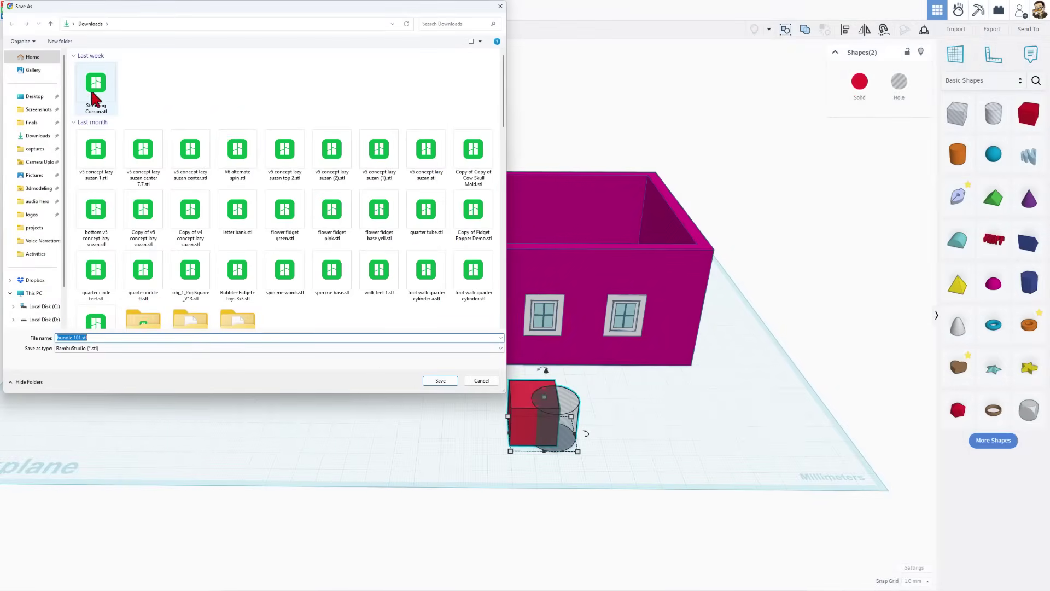
{"action": "left_click", "coordinate": [439, 381]}
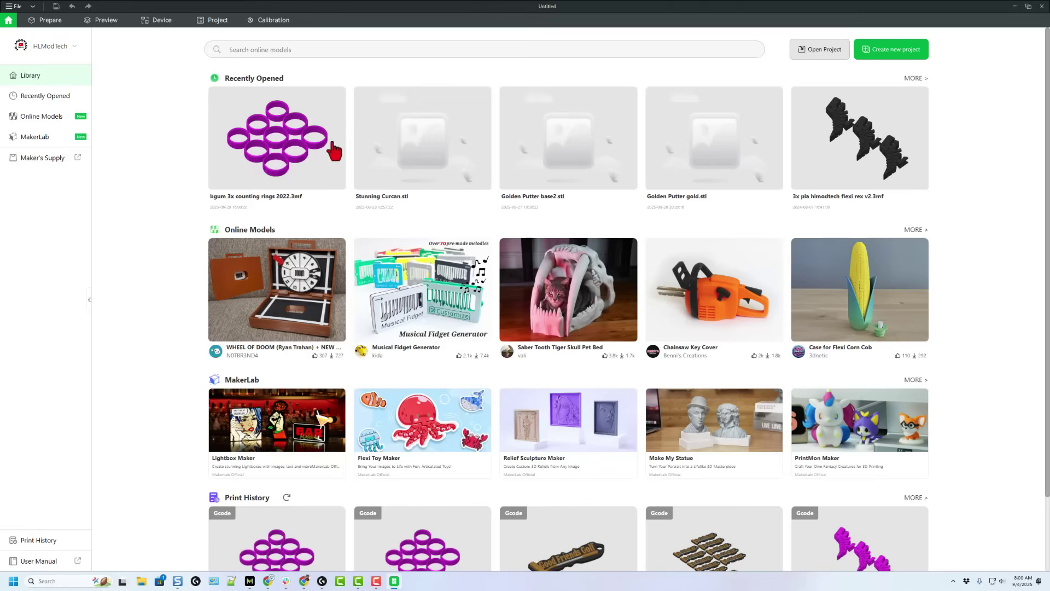
Step: Create a new Bambu Studio project and import bundle 101.stl onto the build plate
{"action": "left_click", "coordinate": [896, 54]}
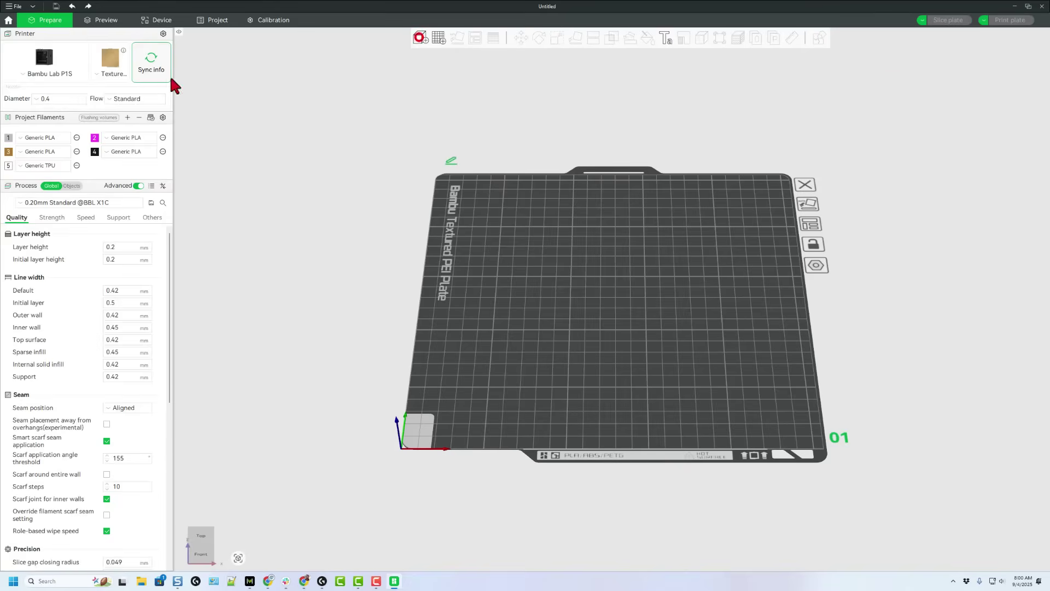
{"action": "left_click", "coordinate": [420, 37]}
{"action": "double_click", "coordinate": [95, 90]}
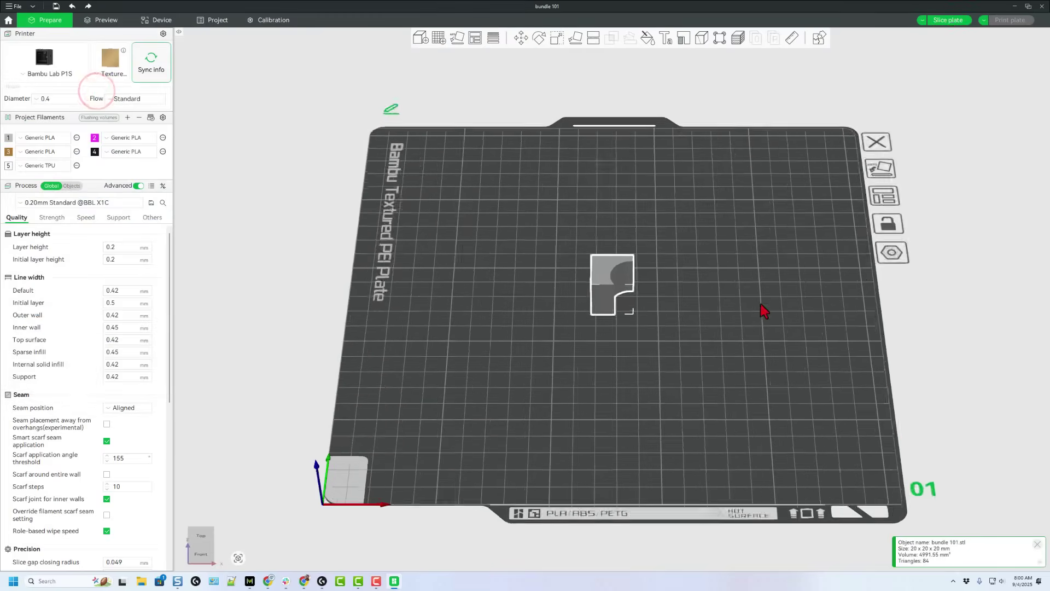
{"action": "scroll", "coordinate": [697, 328], "scroll_direction": "up", "scroll_amount": 3}
{"action": "mouse_move", "coordinate": [689, 369]}
{"action": "left_mouse_down"}
{"action": "mouse_move", "coordinate": [652, 370]}
{"action": "mouse_move", "coordinate": [661, 352]}
{"action": "mouse_move", "coordinate": [698, 371]}
{"action": "mouse_move", "coordinate": [690, 373]}
{"action": "left_mouse_up"}
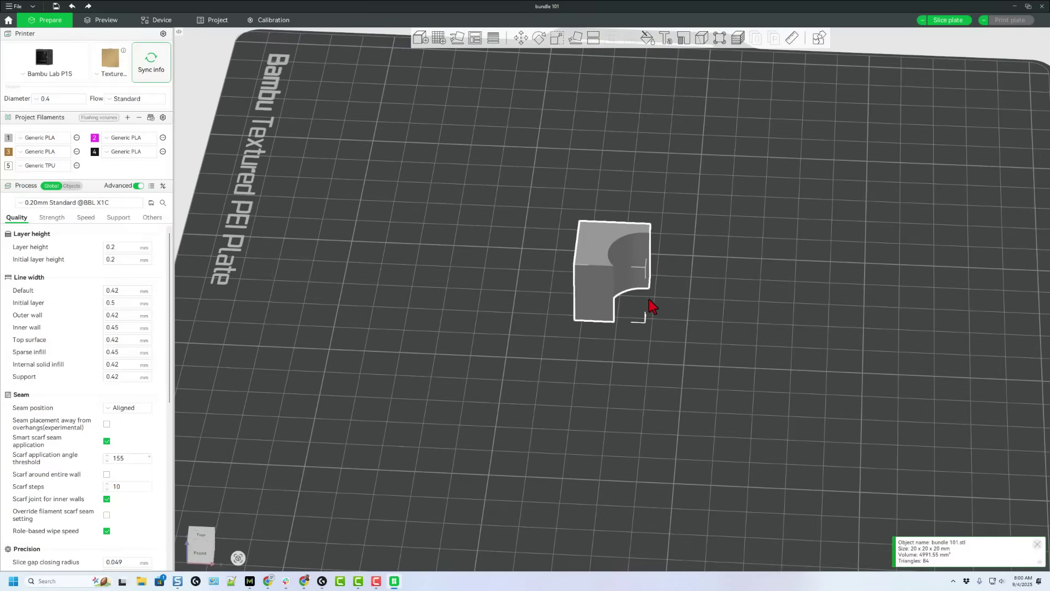
{"action": "right_click_drag", "start_coordinate": [670, 358], "coordinate": [618, 349]}
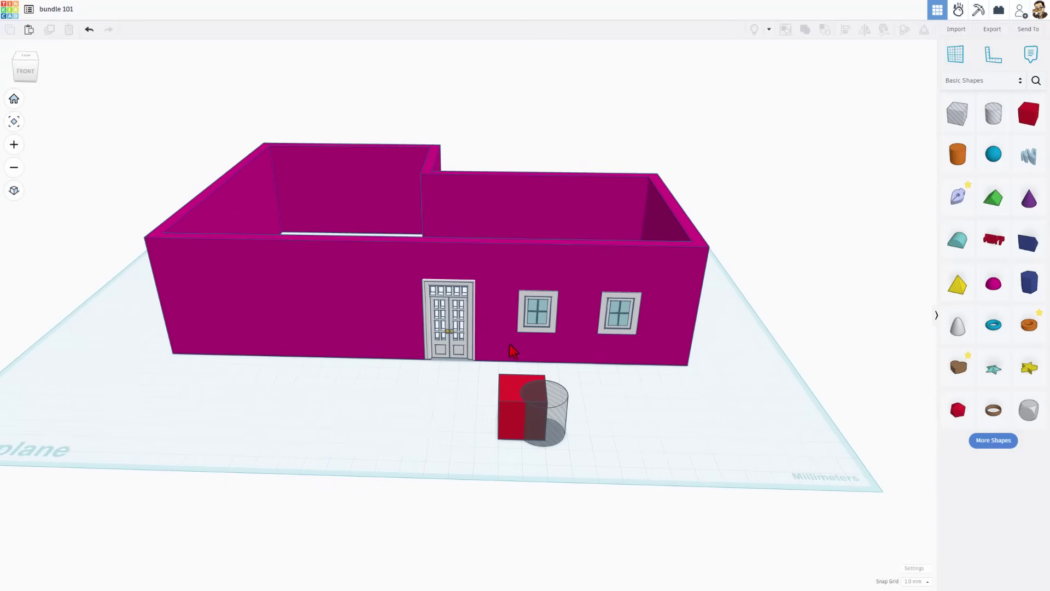
Step: Group the red box with the cylinder hole into a single notched red block
{"action": "left_click_drag", "start_coordinate": [452, 389], "coordinate": [554, 435]}
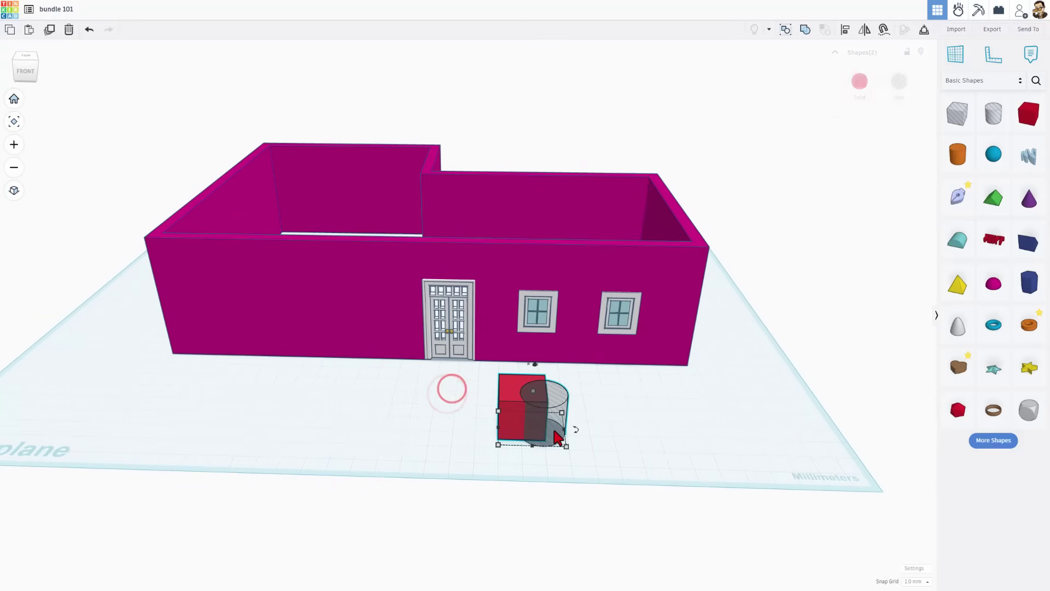
{"action": "key", "text": "ctrl+g"}
{"action": "right_click_drag", "start_coordinate": [545, 460], "coordinate": [572, 468]}
{"action": "left_click", "coordinate": [685, 457]}
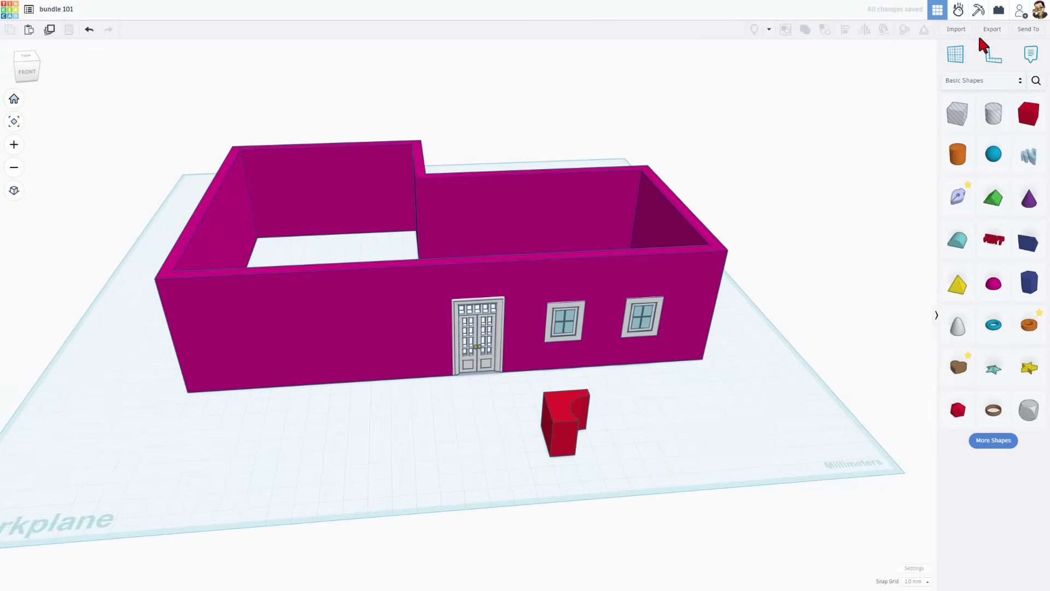
{"action": "right_click_drag", "start_coordinate": [704, 363], "coordinate": [550, 446]}
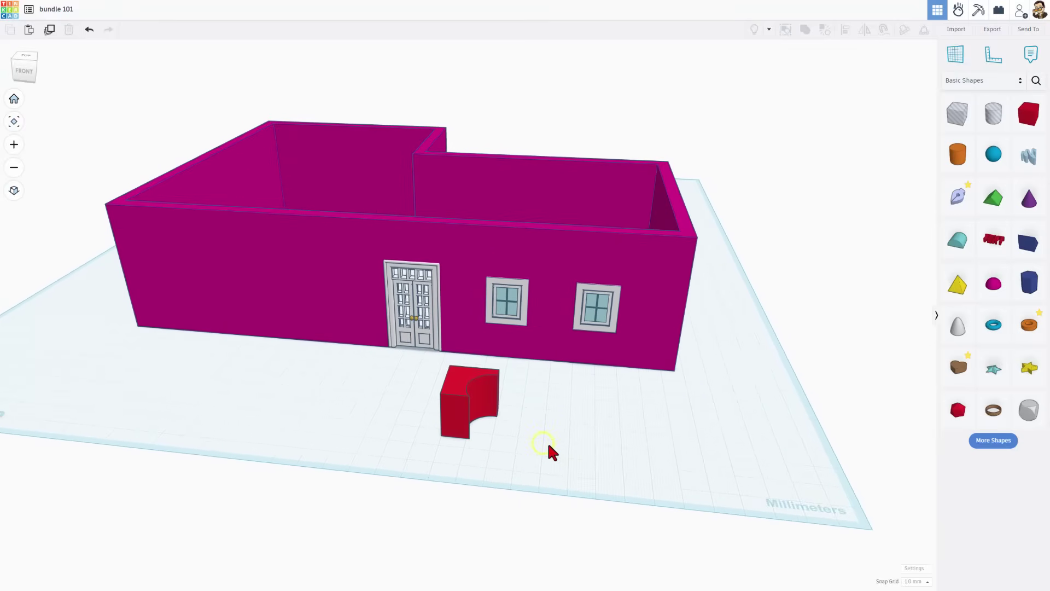